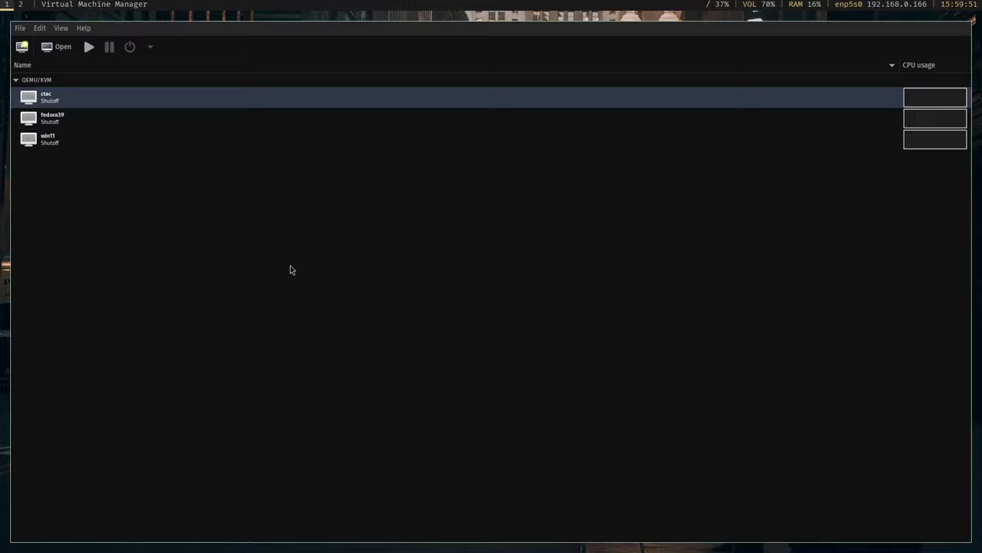
# Start the ctac VM, open its console and boot it from the installation CD
pyautogui.click(90, 48)
pyautogui.doubleClick(61, 93)
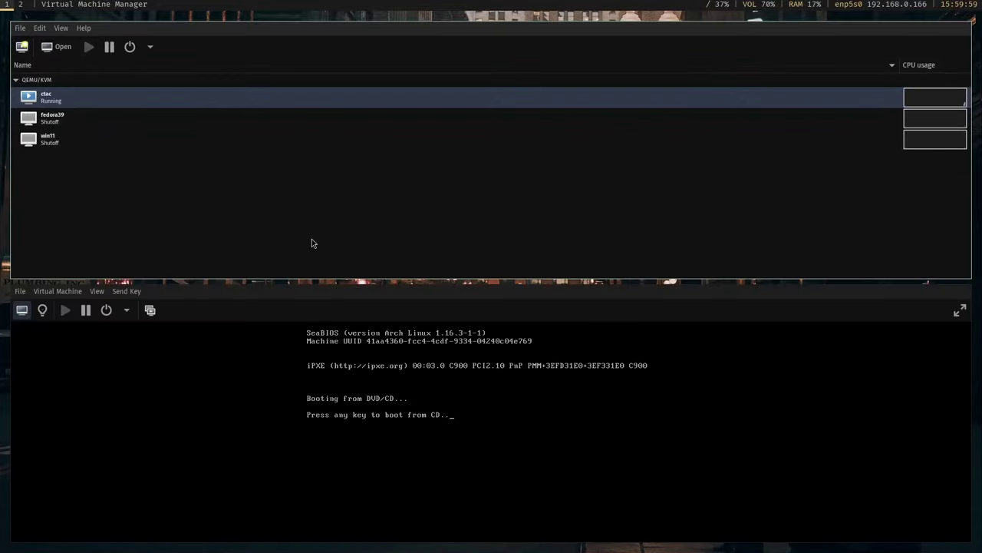
pyautogui.click(657, 428)
pyautogui.press('Return')
pyautogui.hotkey('ctrl', 'alt')
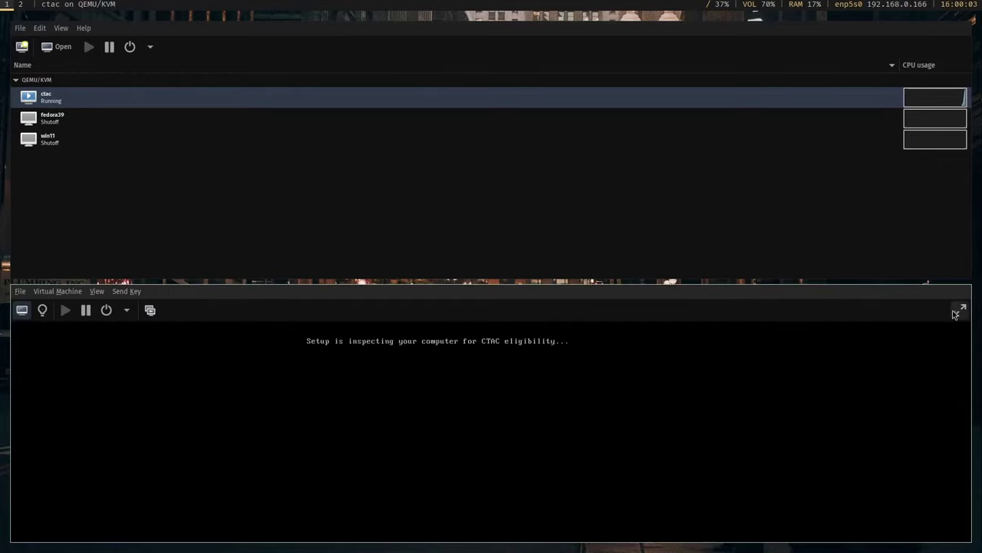
# Delete the C: partition, then create and format a new partition on the 20474 MB disk
pyautogui.click(959, 309)
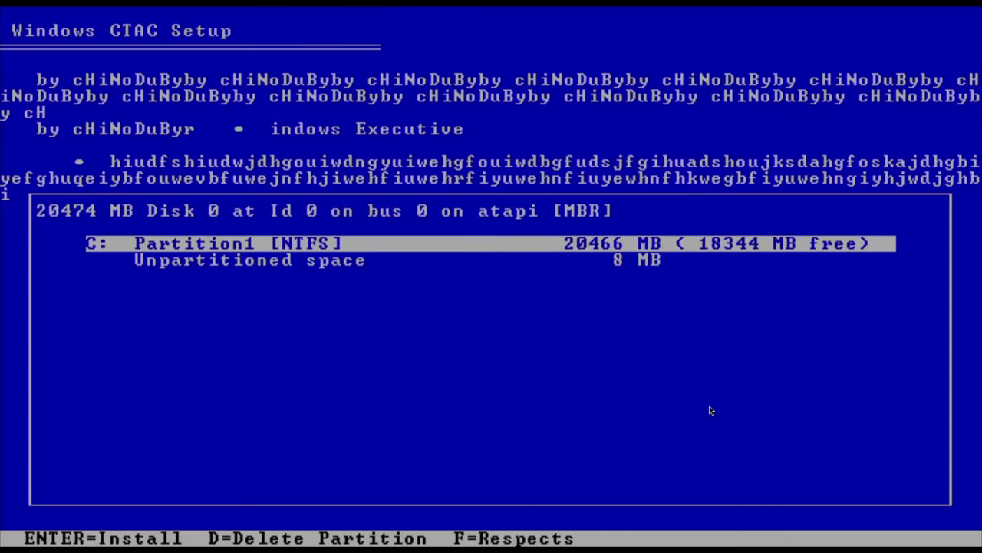
pyautogui.press('d')
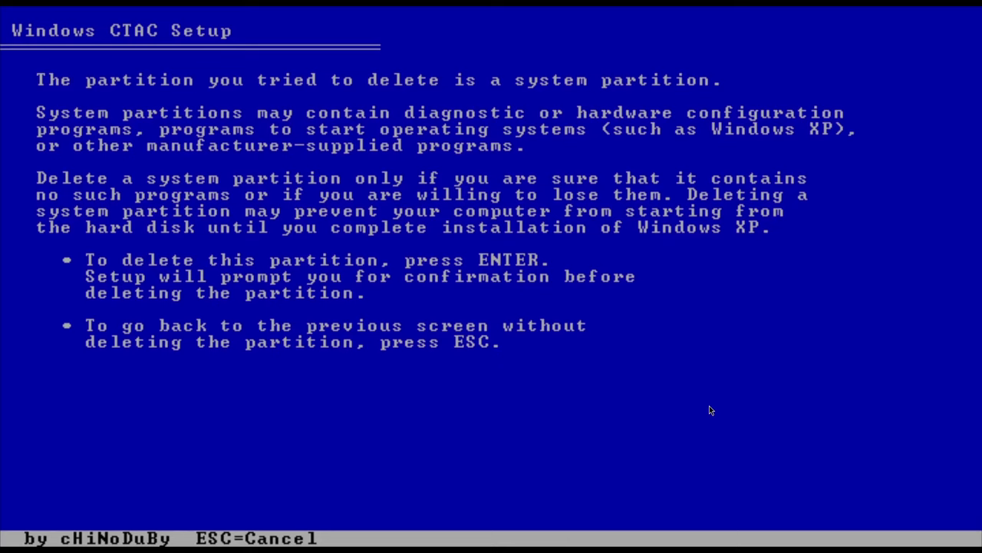
pyautogui.press('Return')
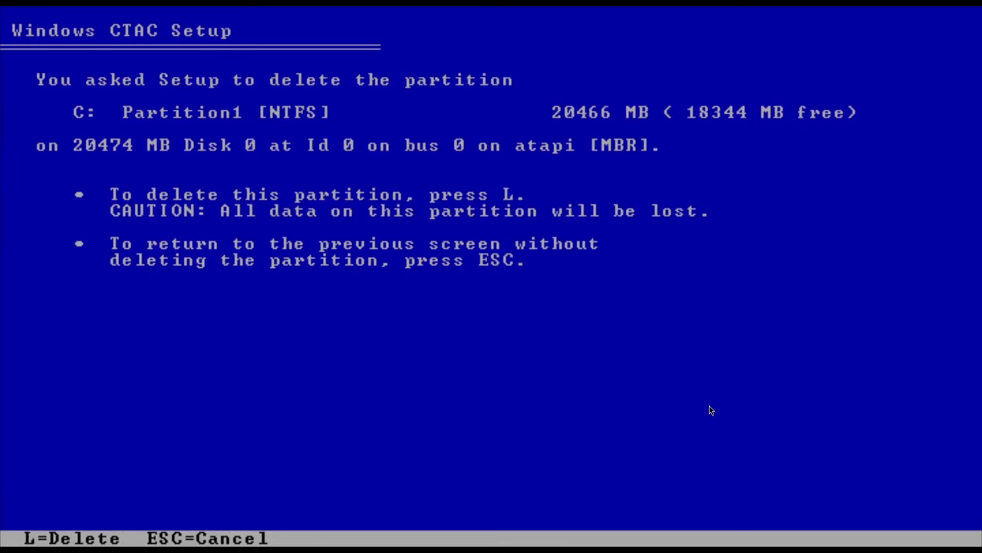
pyautogui.press('l')
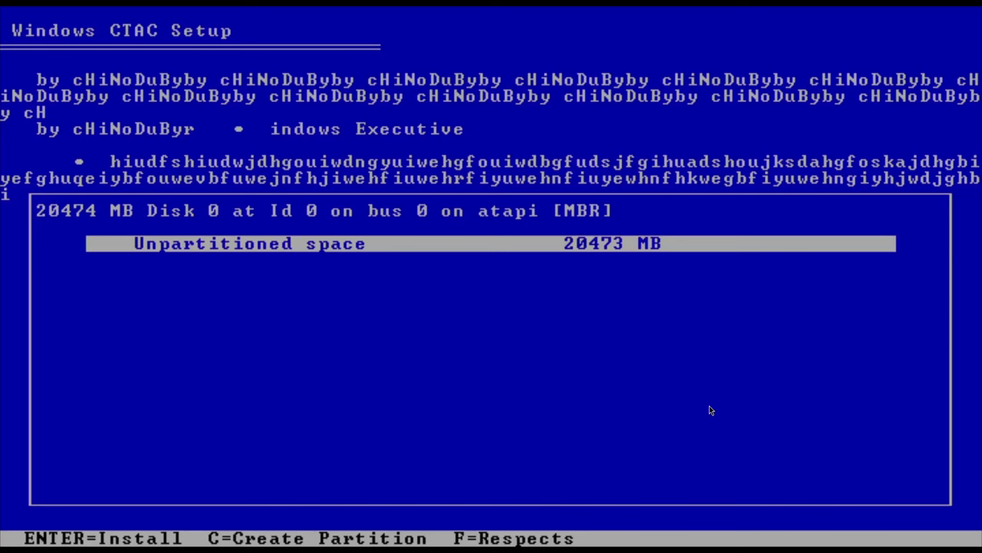
pyautogui.press('Return')
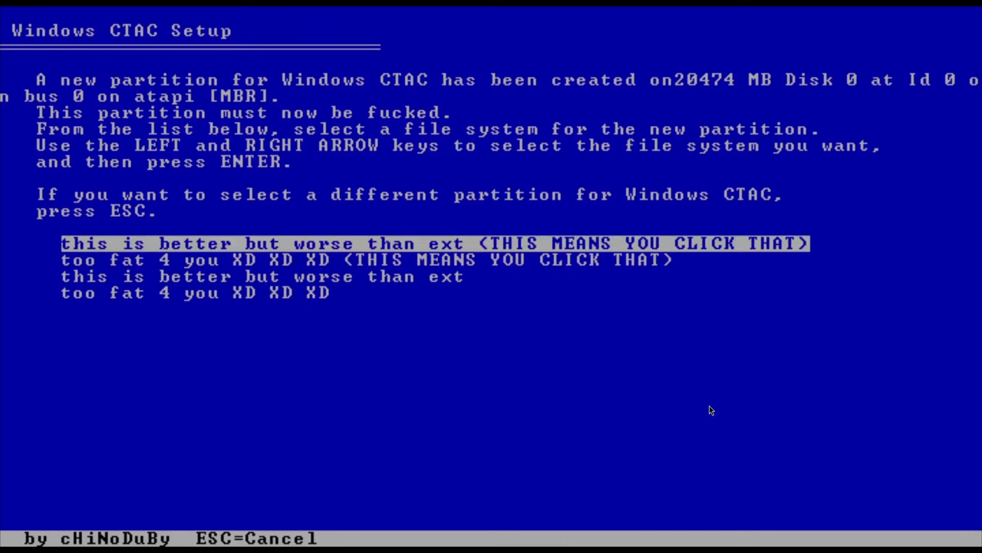
pyautogui.press('Return')
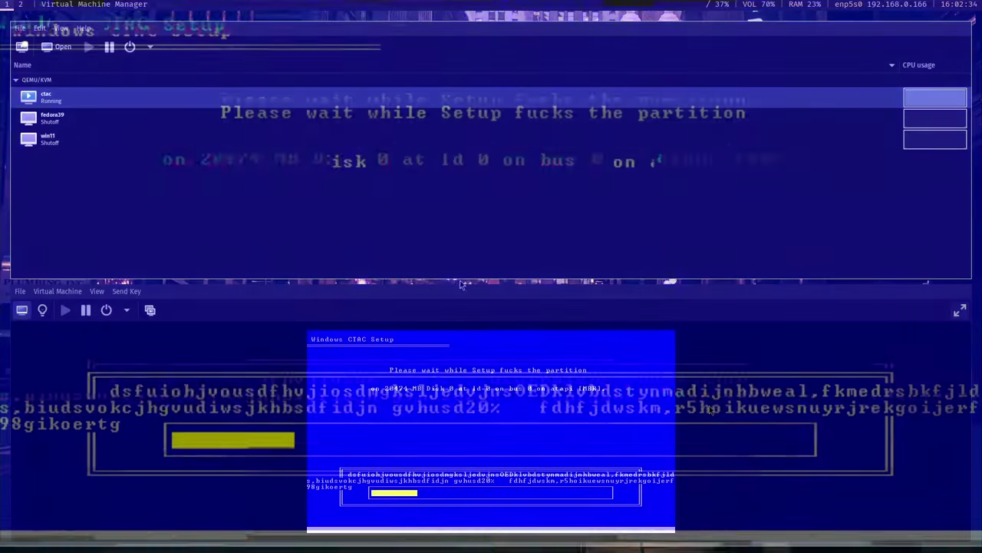
# Begin a new local-install-media VM using Windows_12.iso
pyautogui.click(21, 46)
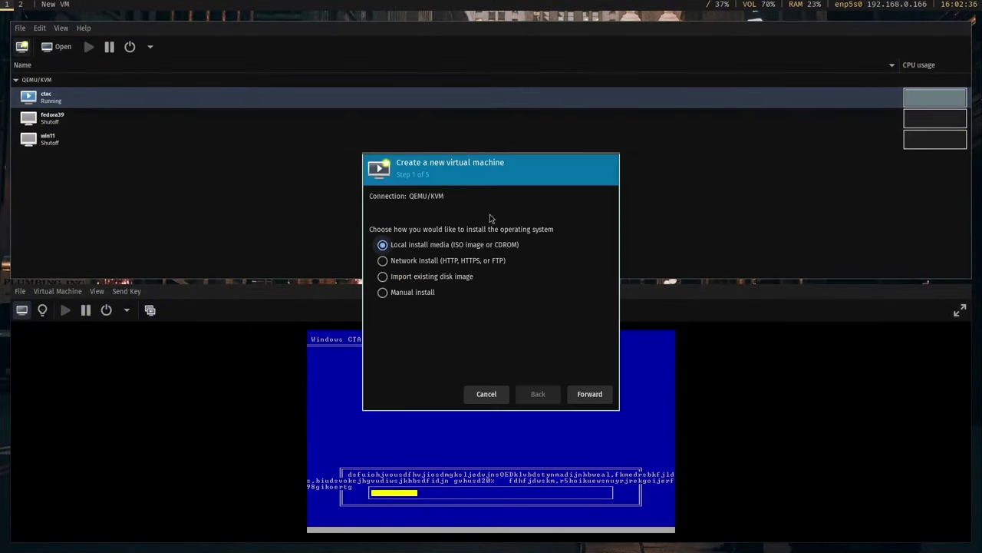
pyautogui.click(589, 394)
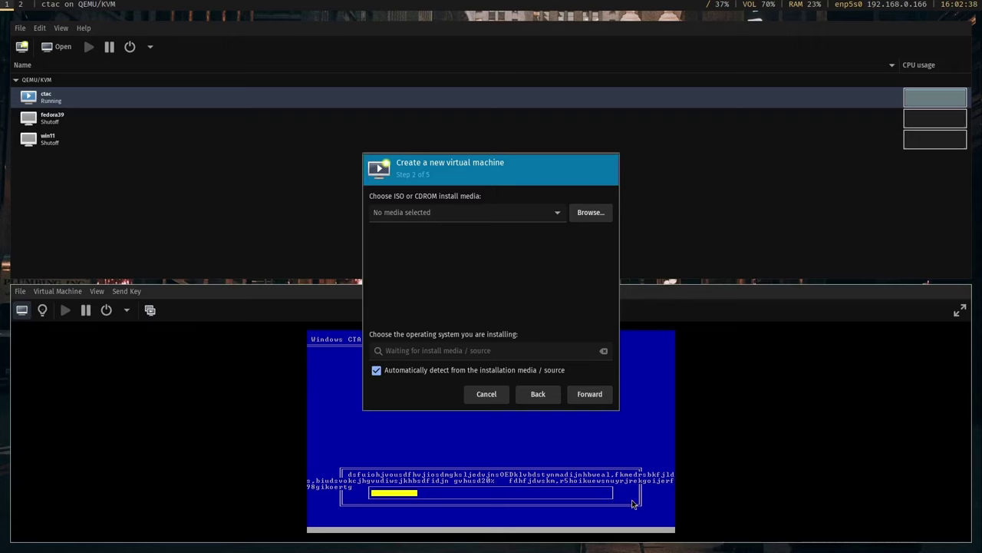
pyautogui.moveTo(467, 332); pyautogui.dragTo(482, 280)
pyautogui.click(571, 163)
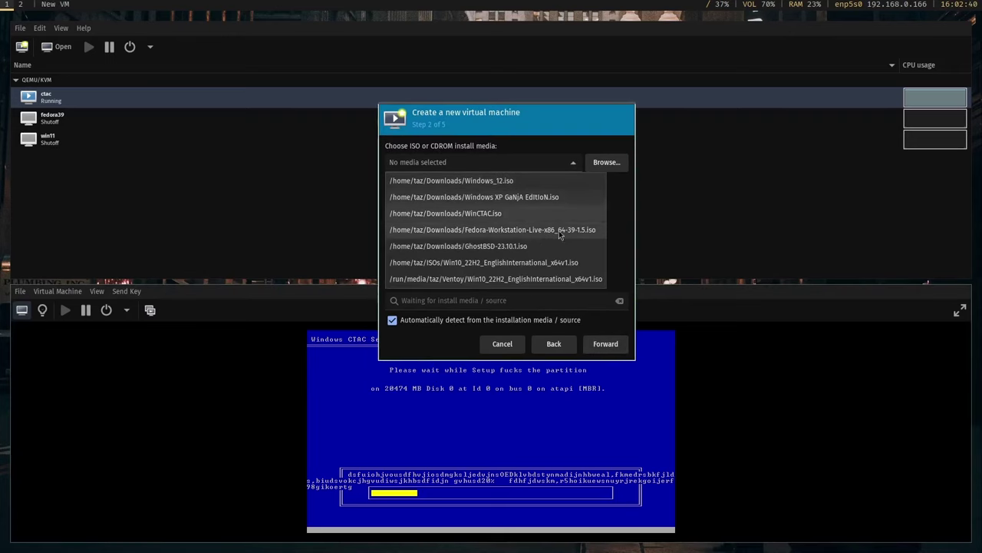
pyautogui.click(508, 178)
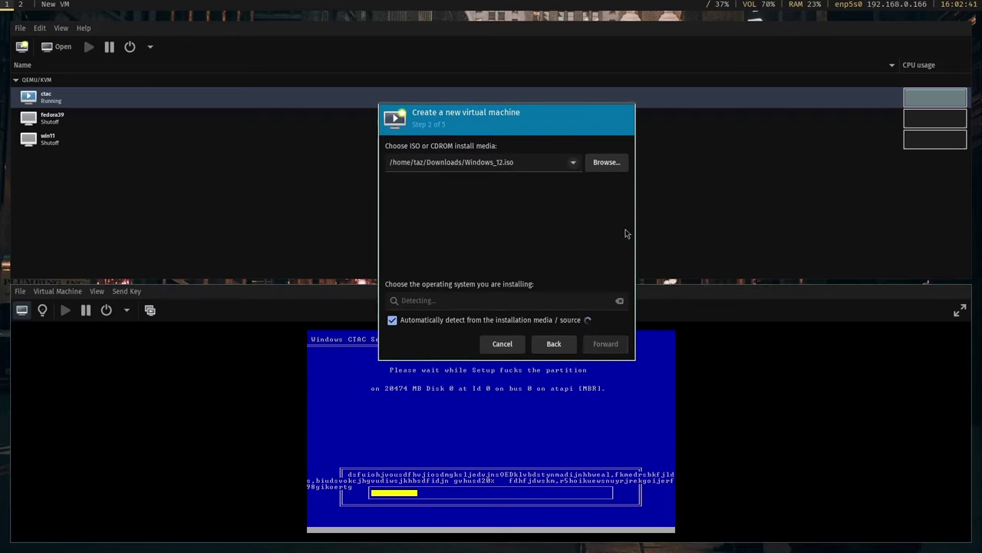
# Turn off OS auto-detection, search Windows versions and include end-of-life systems
pyautogui.click(427, 316)
pyautogui.click(427, 317)
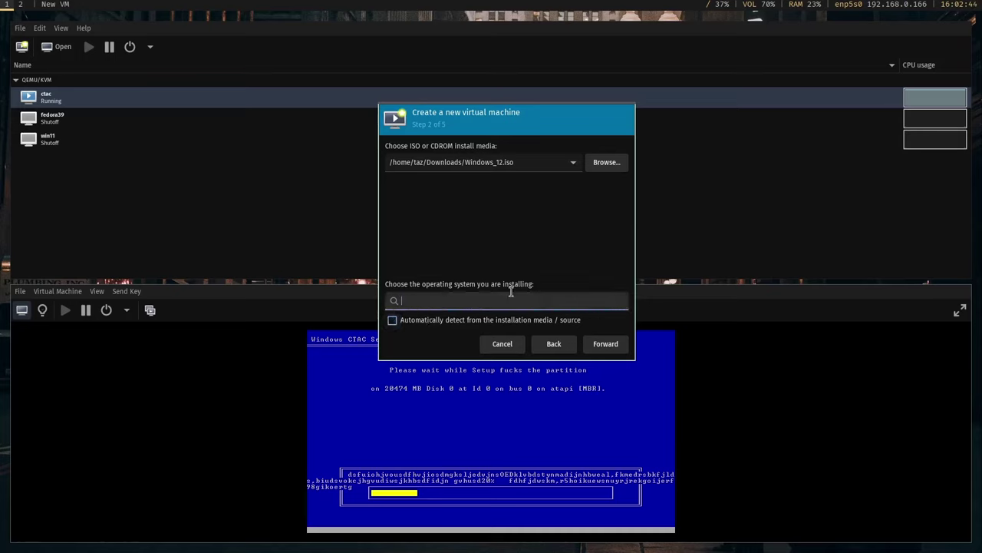
pyautogui.write('Wind')
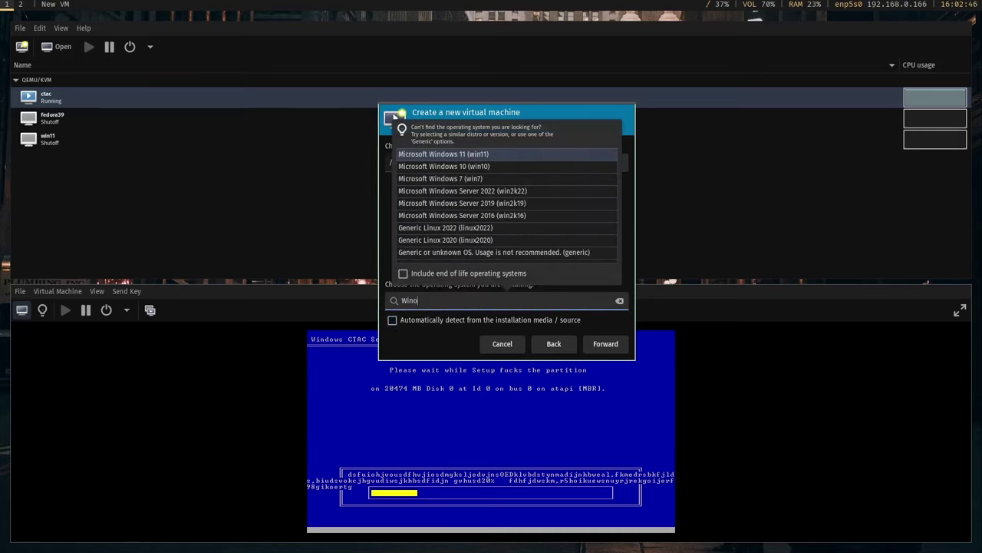
pyautogui.write('ows XP')
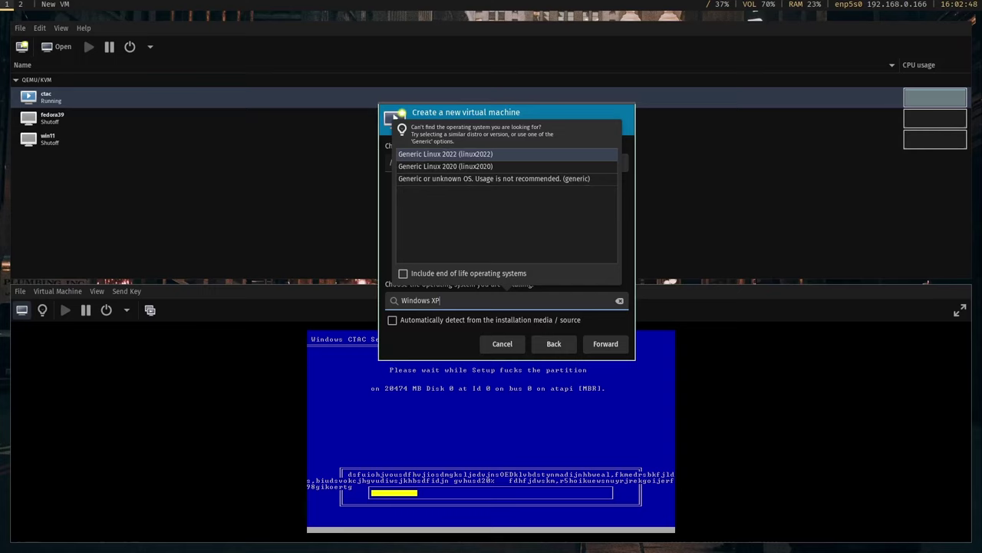
pyautogui.press('BackSpace')
pyautogui.press('BackSpace')
pyautogui.write('Vista')
pyautogui.press('BackSpace')
pyautogui.press('BackSpace')
pyautogui.press('BackSpace')
pyautogui.press('BackSpace')
pyautogui.press('BackSpace')
pyautogui.write('7')
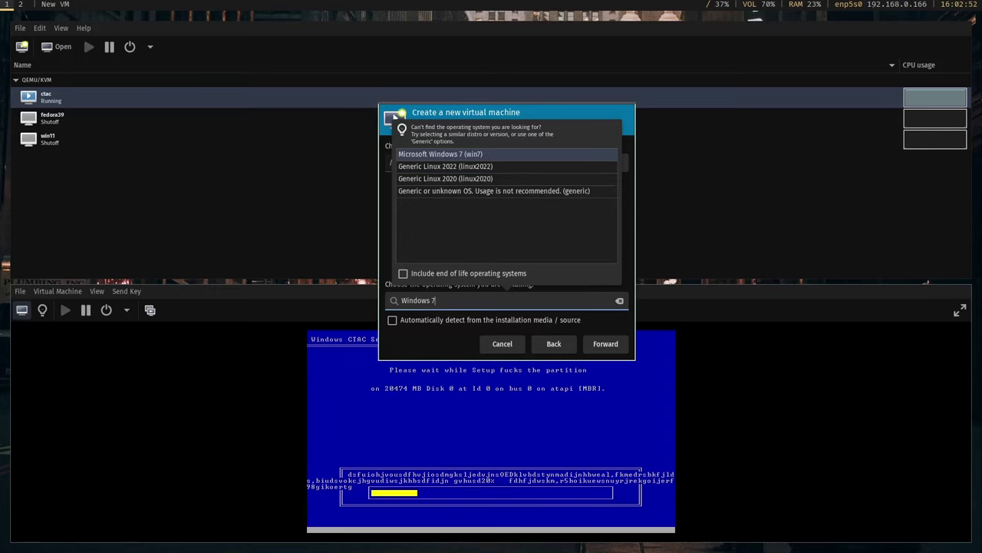
pyautogui.press('BackSpace')
pyautogui.press('BackSpace')
pyautogui.click(438, 274)
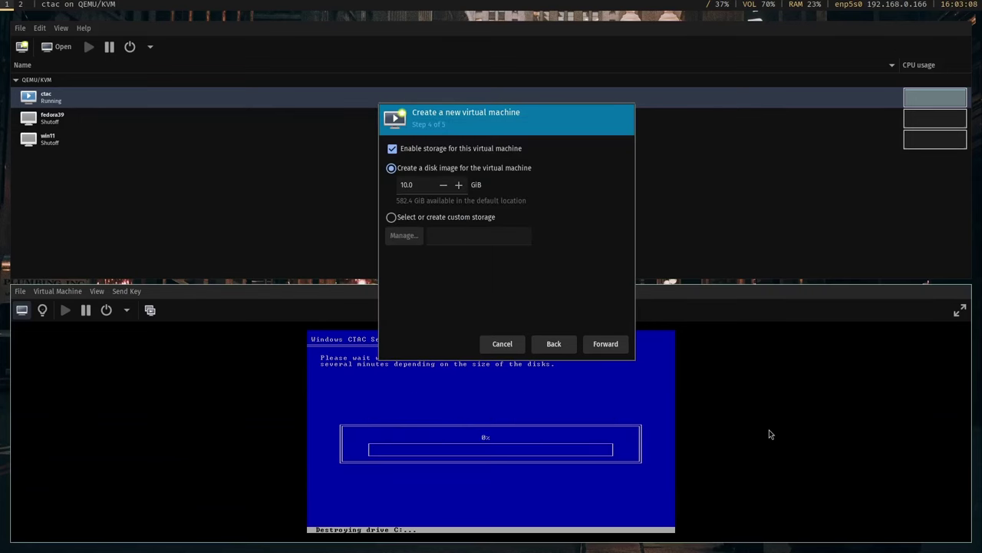
# Return the VM console to fullscreen while setup wipes drive C: and installs
pyautogui.press('super+f')
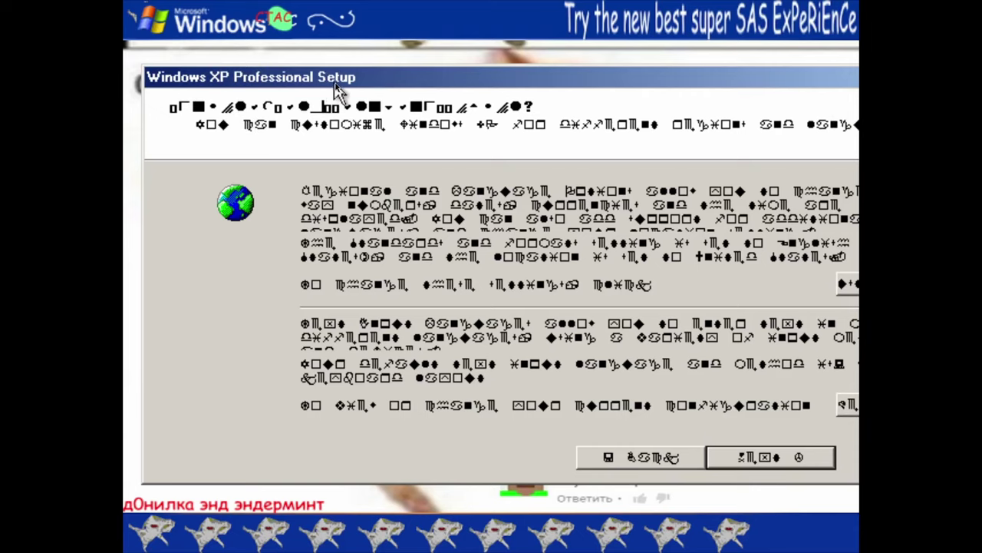
# Pass the regional options page and enter a name on the personalization page
pyautogui.click(771, 456)
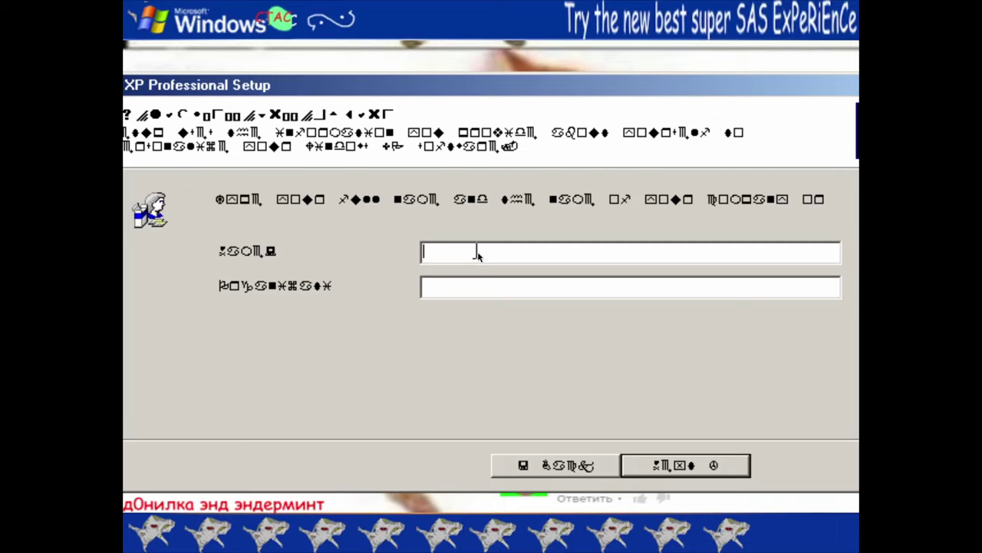
pyautogui.write('aeez fuutaeez')
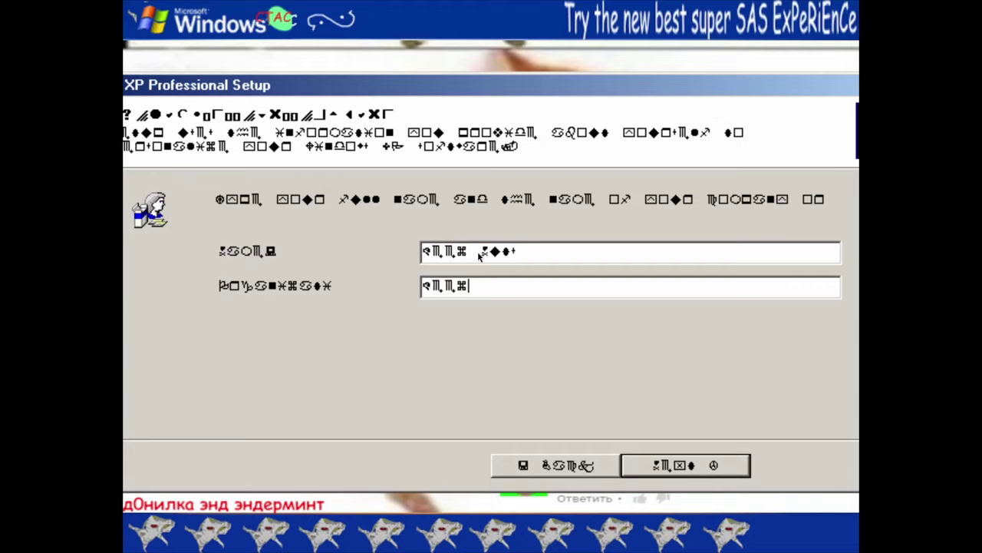
pyautogui.write(' fuus in qouo')
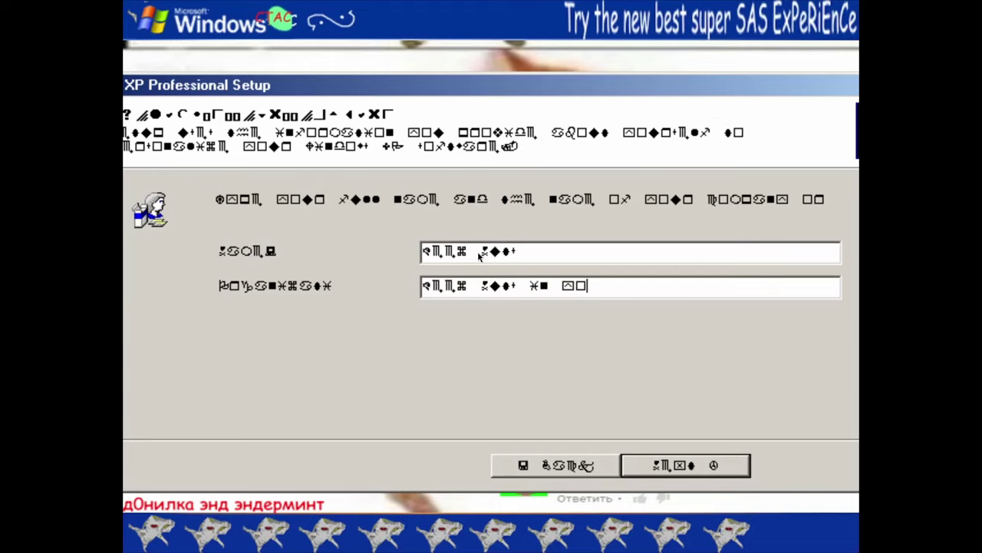
pyautogui.write(' mum')
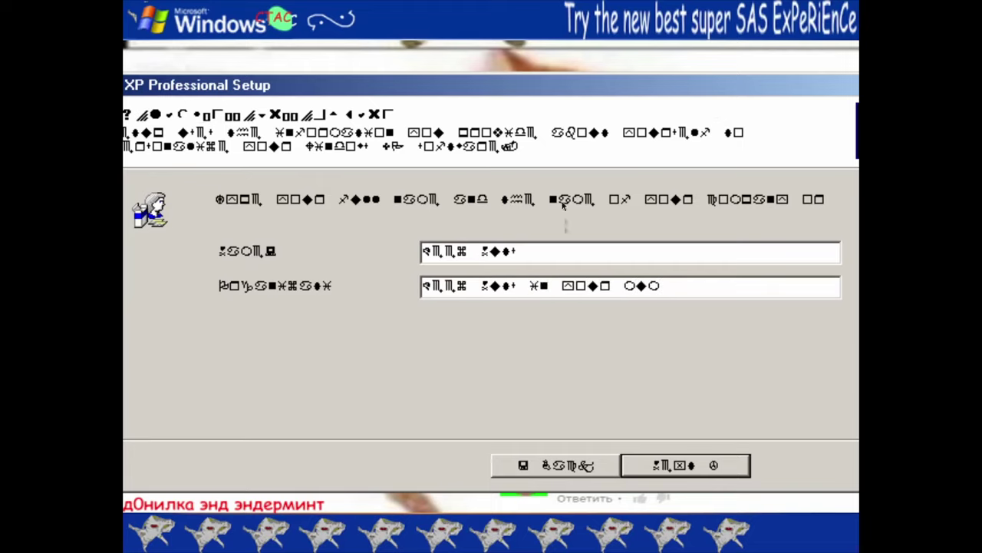
pyautogui.click(690, 459)
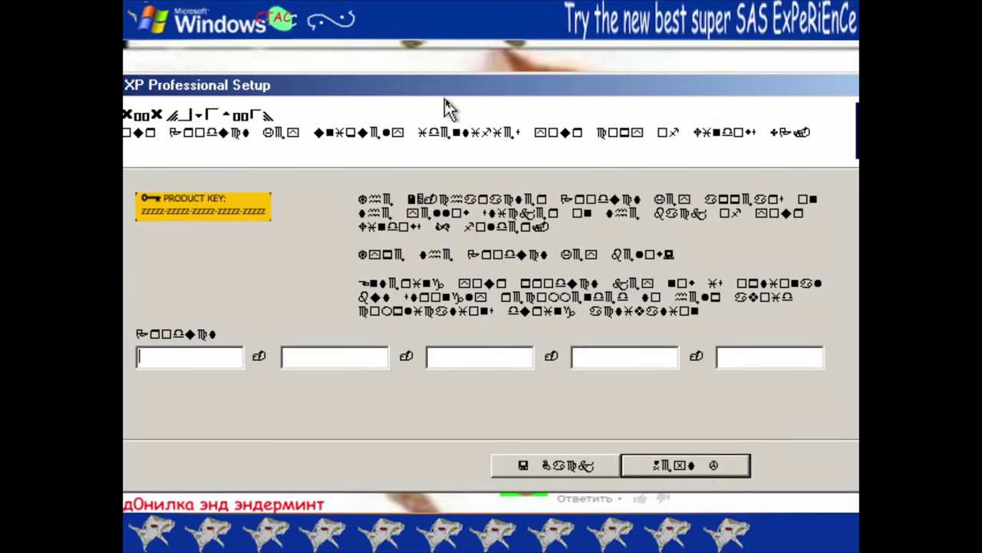
# Skip the product key page, declining the prompt to enter a key
pyautogui.moveTo(451, 100); pyautogui.dragTo(619, 97)
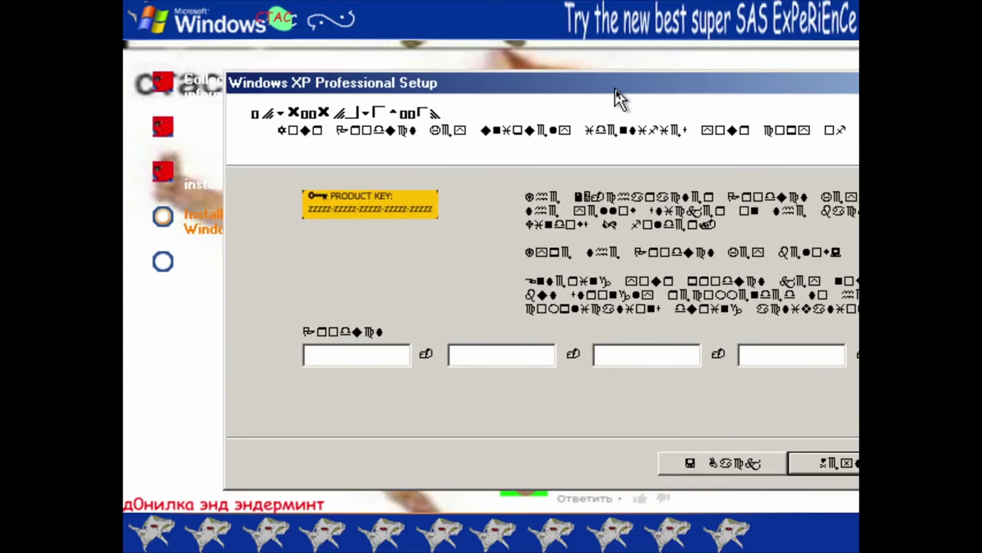
pyautogui.moveTo(520, 92); pyautogui.dragTo(471, 99)
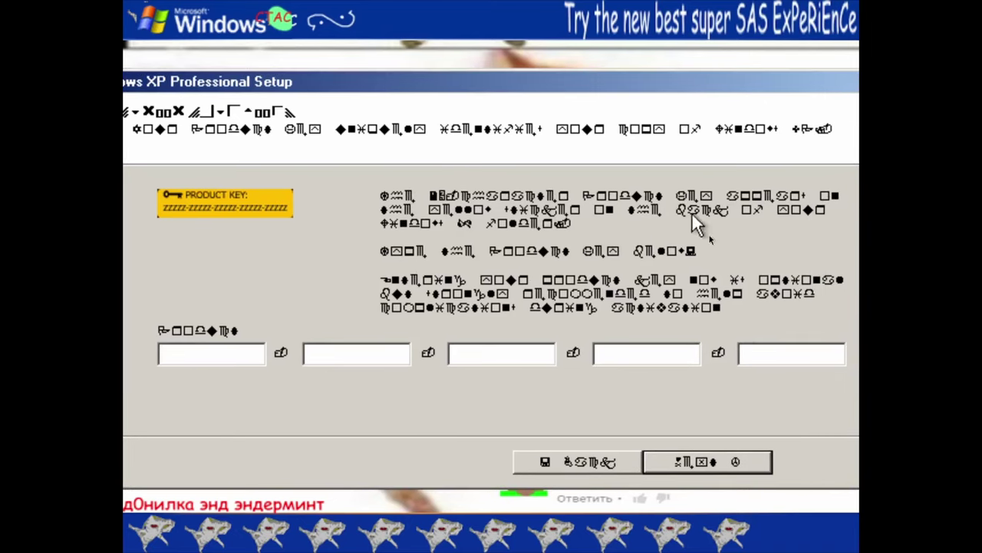
pyautogui.click(732, 458)
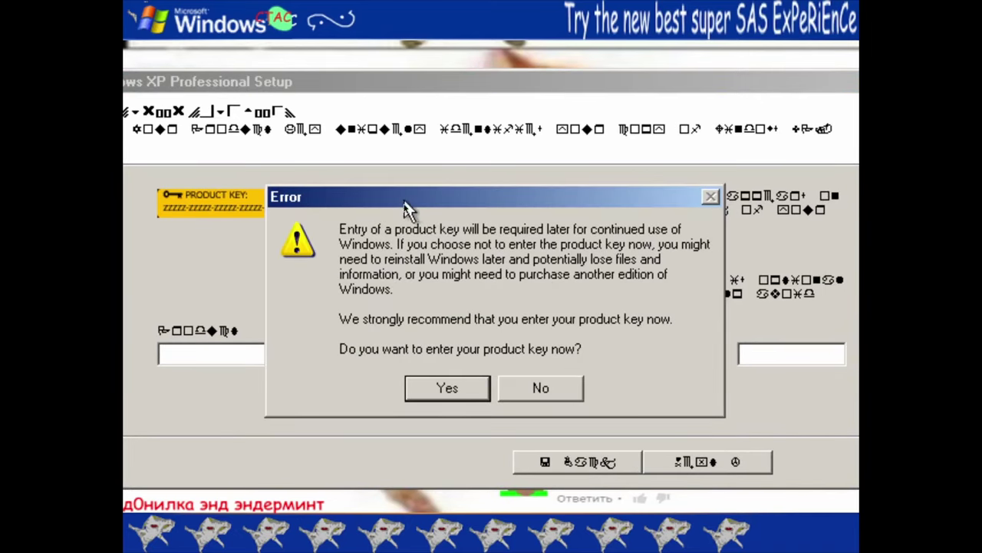
pyautogui.moveTo(432, 208); pyautogui.dragTo(457, 207)
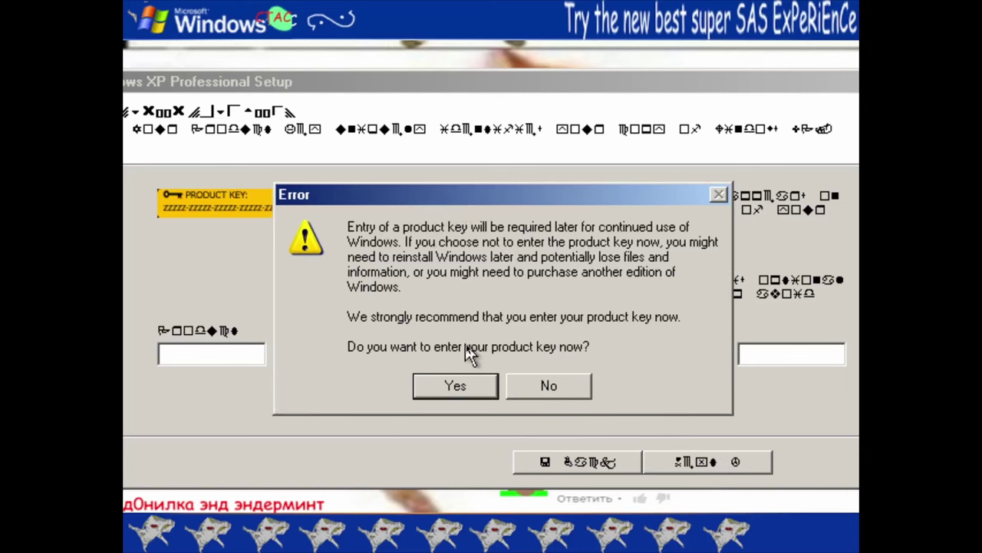
pyautogui.click(461, 386)
# Accept the computer name page and keep the default time zone on the date/time page
pyautogui.press('Tab')
pyautogui.press('Tab')
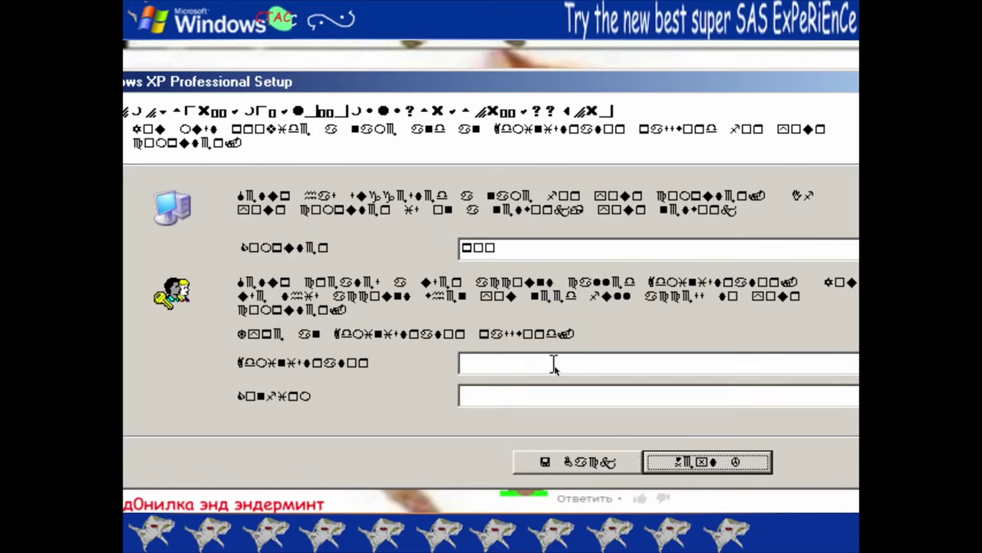
pyautogui.click(731, 461)
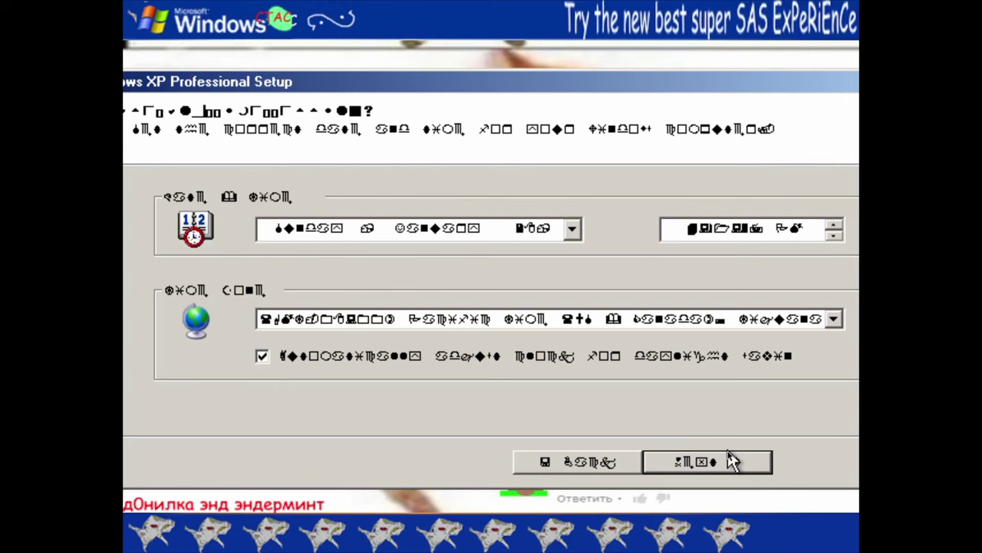
pyautogui.click(610, 315)
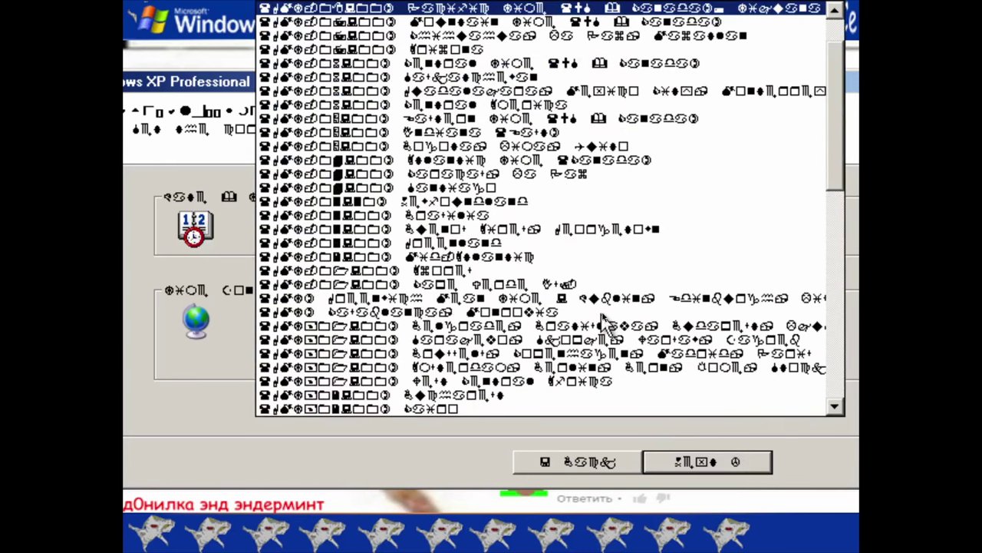
pyautogui.click(204, 376)
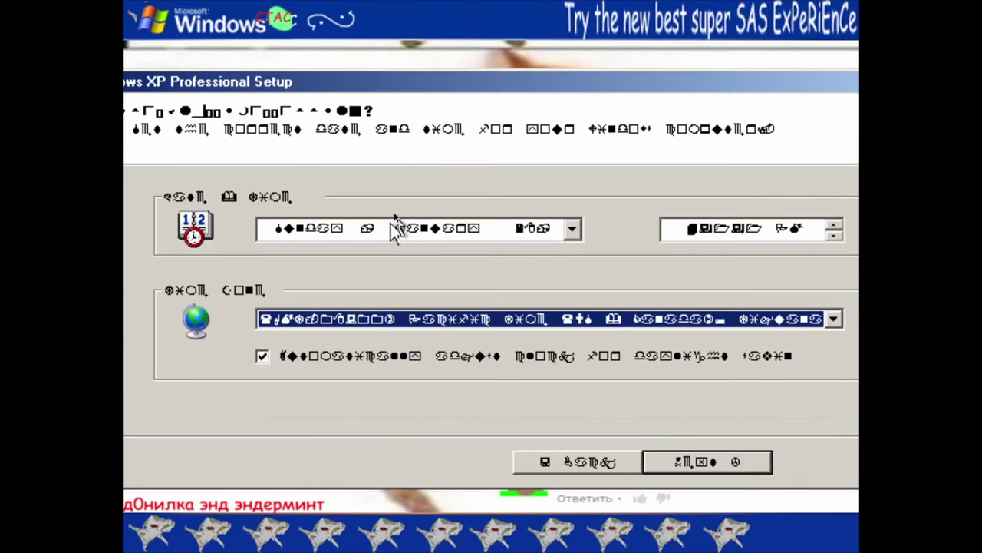
pyautogui.click(572, 230)
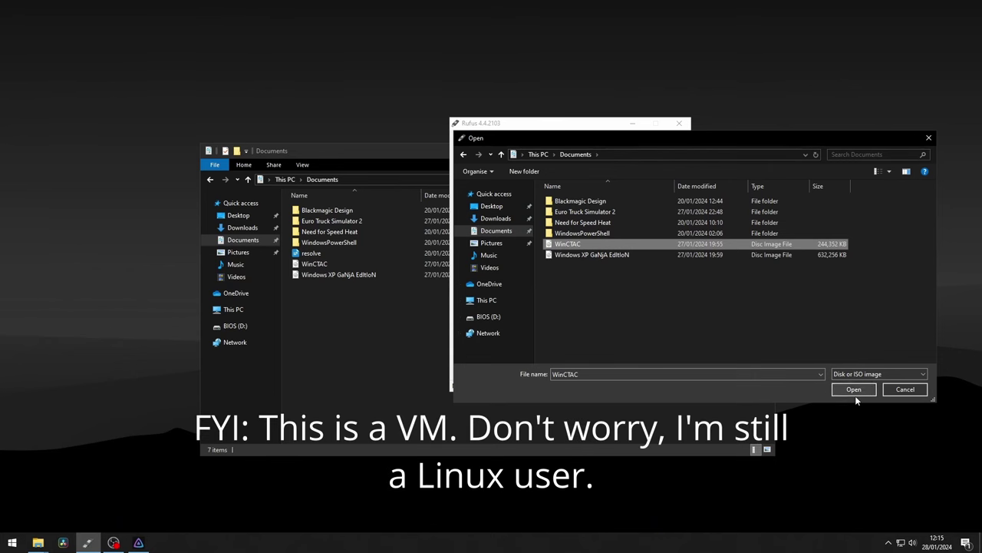
pyautogui.click(850, 392)
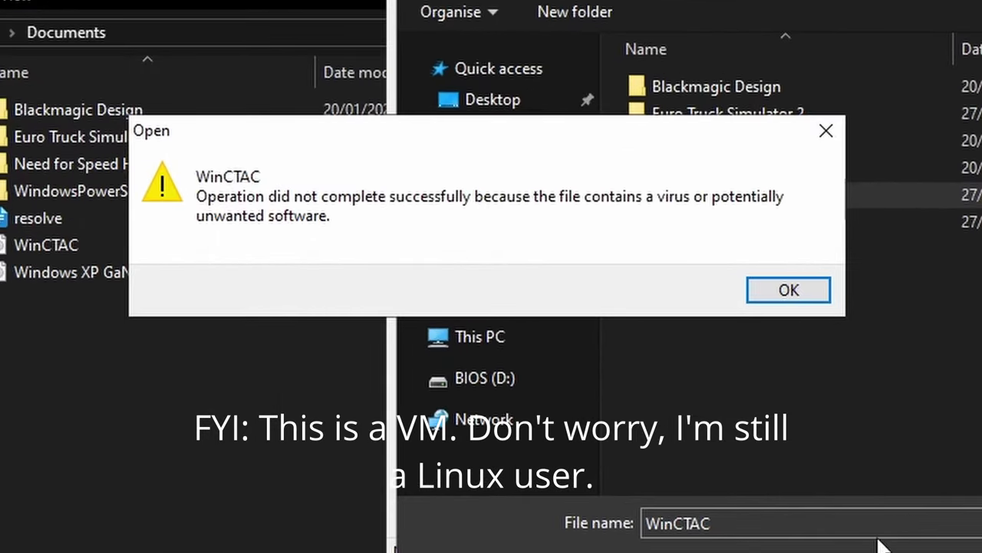
pyautogui.click(788, 290)
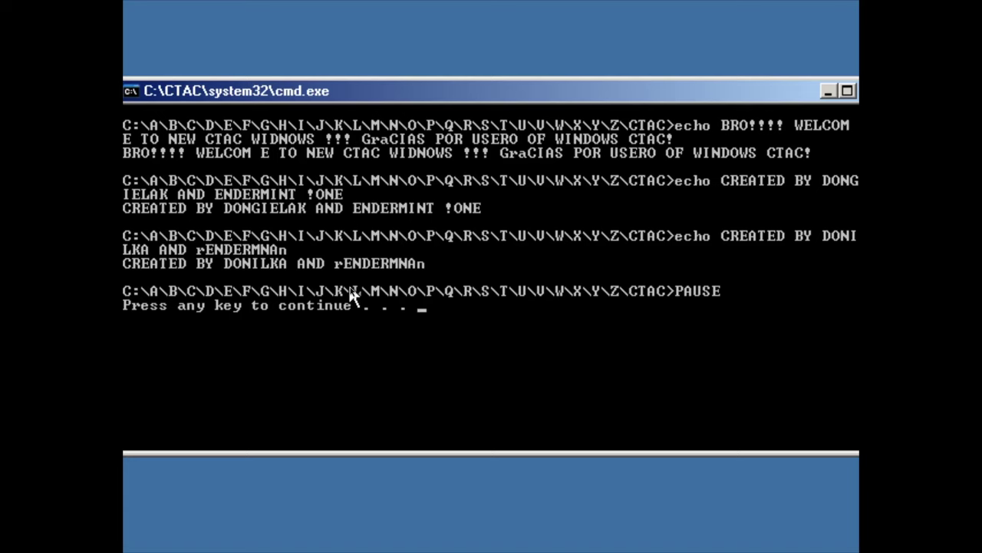
# Let the paused welcome script continue so it launches Paint
pyautogui.press('Return')
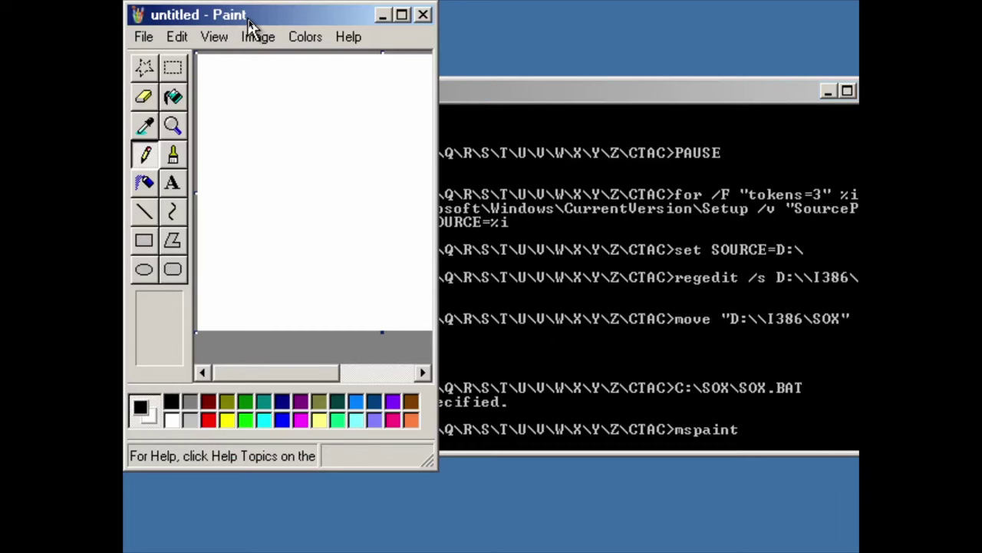
# Enlarge the Paint window and outline a square head with the brush
pyautogui.moveTo(244, 18)
pyautogui.mouseDown()
pyautogui.moveTo(537, 83)
pyautogui.moveTo(444, 38)
pyautogui.mouseUp()
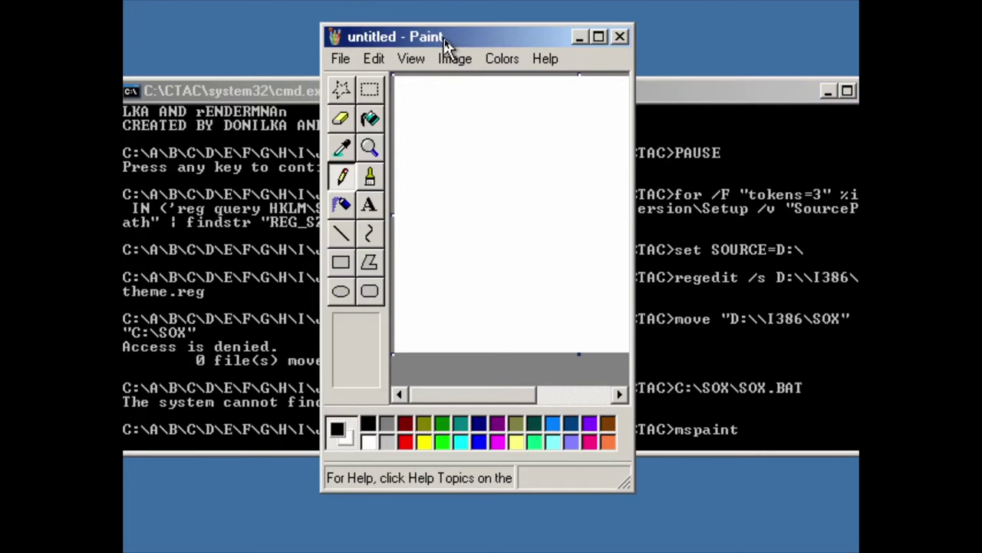
pyautogui.moveTo(358, 30); pyautogui.dragTo(311, 18)
pyautogui.moveTo(581, 471); pyautogui.dragTo(793, 473)
pyautogui.click(325, 163)
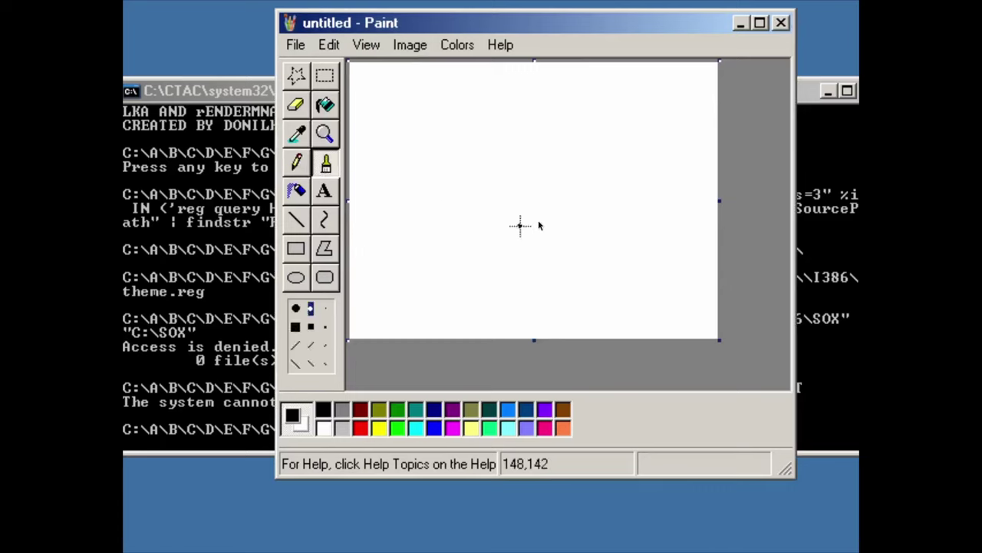
pyautogui.moveTo(480, 115); pyautogui.dragTo(480, 163)
pyautogui.moveTo(481, 114)
pyautogui.mouseDown()
pyautogui.moveTo(558, 123)
pyautogui.moveTo(524, 179)
pyautogui.moveTo(483, 177)
pyautogui.moveTo(476, 163)
pyautogui.moveTo(520, 146)
pyautogui.moveTo(496, 139)
pyautogui.moveTo(555, 145)
pyautogui.moveTo(547, 151)
pyautogui.mouseUp()
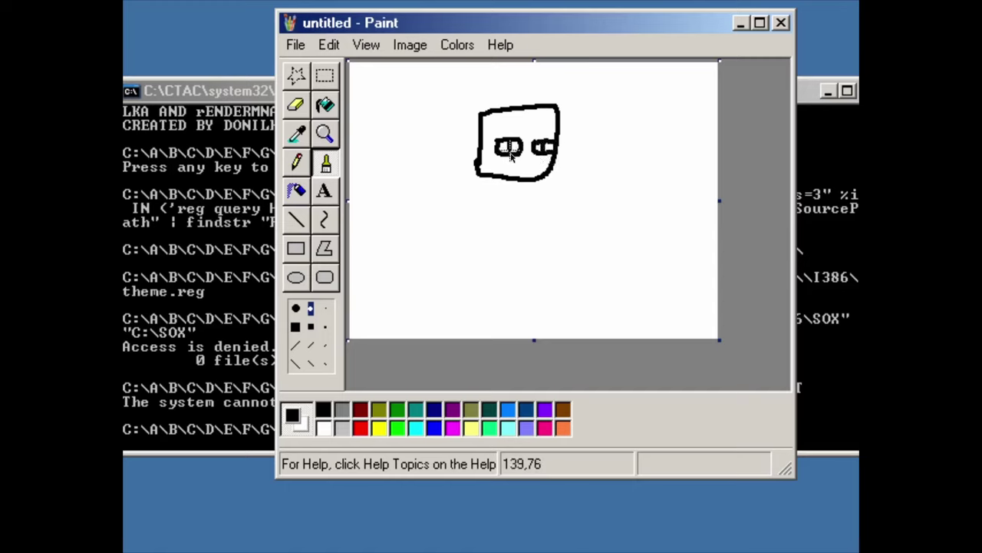
# Fill the eyes magenta and the rest of the head black
pyautogui.click(453, 410)
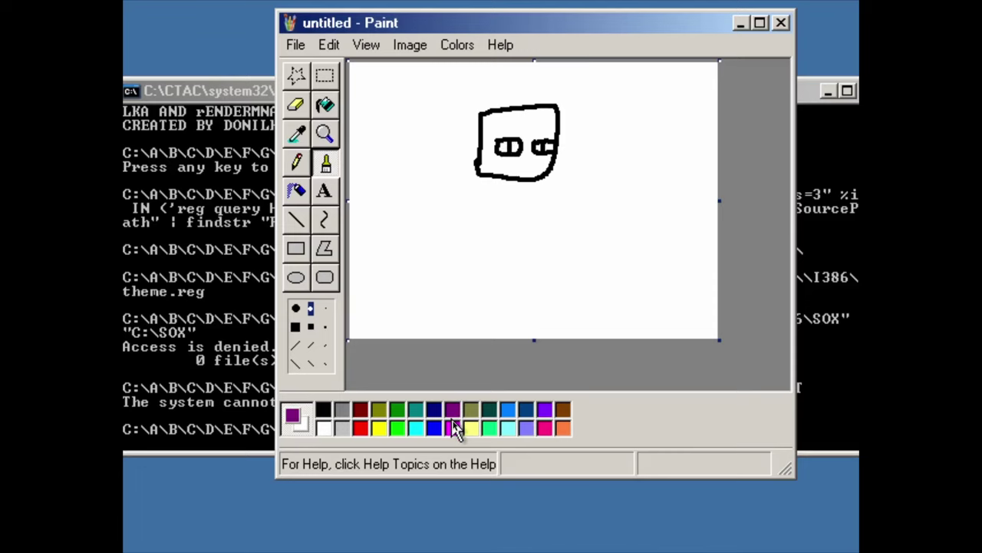
pyautogui.click(433, 429)
pyautogui.click(452, 430)
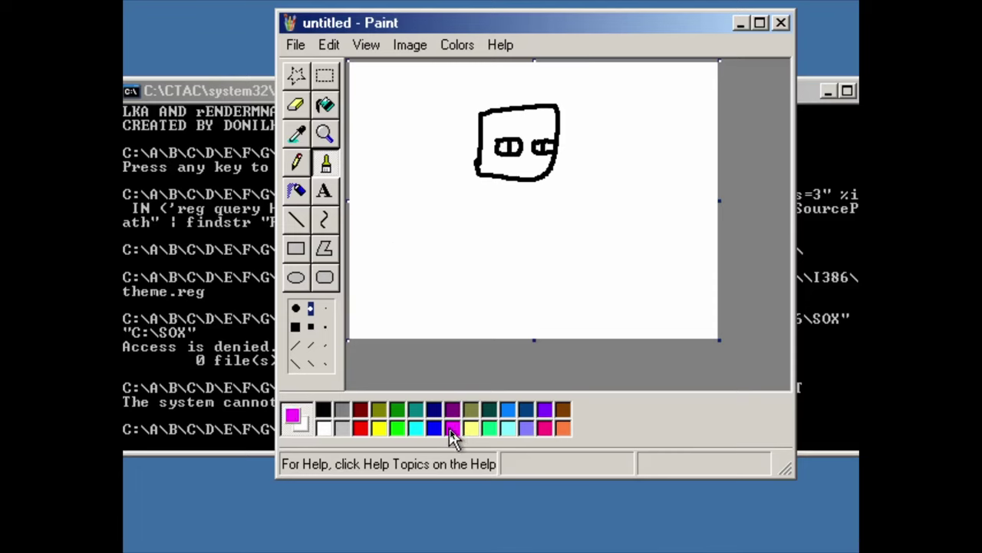
pyautogui.click(325, 105)
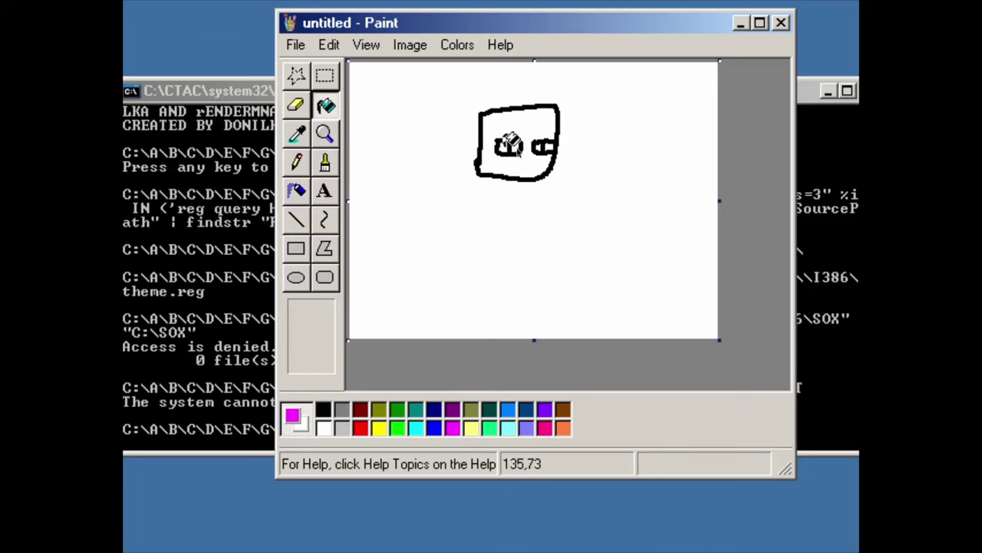
pyautogui.click(515, 150)
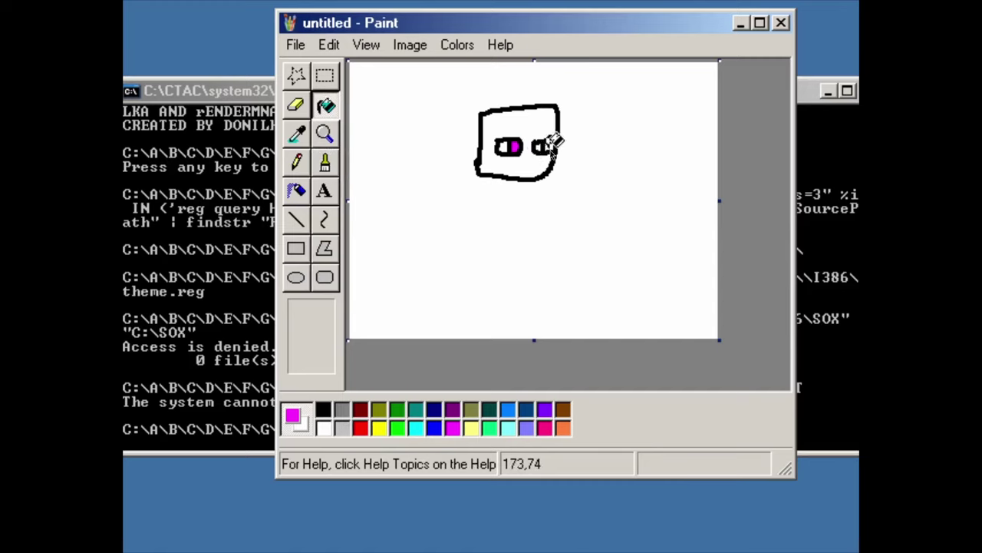
pyautogui.click(550, 149)
pyautogui.hotkey('ctrl', 'z')
pyautogui.click(540, 148)
pyautogui.click(548, 148)
pyautogui.click(323, 409)
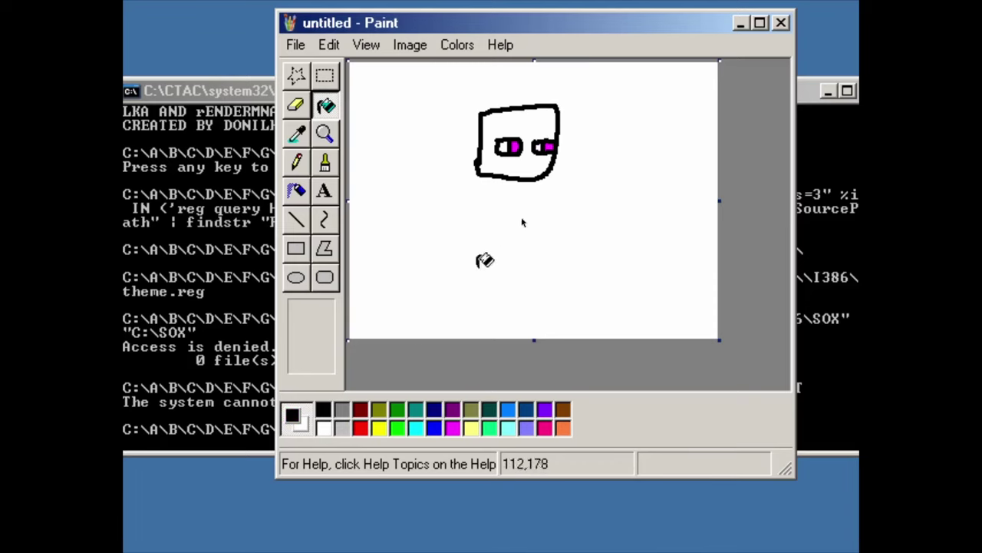
pyautogui.click(530, 123)
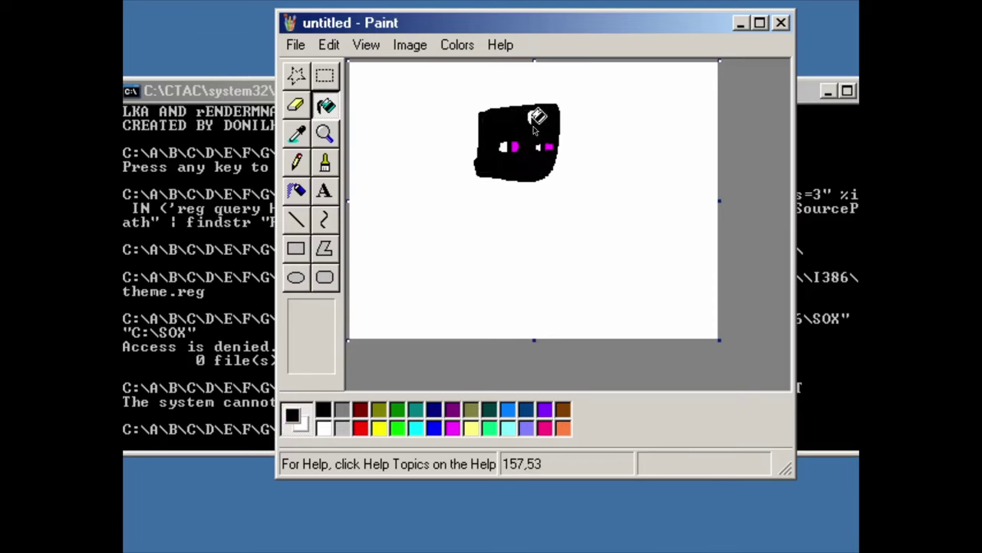
# Pencil in the body, two legs and two outstretched arms
pyautogui.click(298, 135)
pyautogui.click(304, 167)
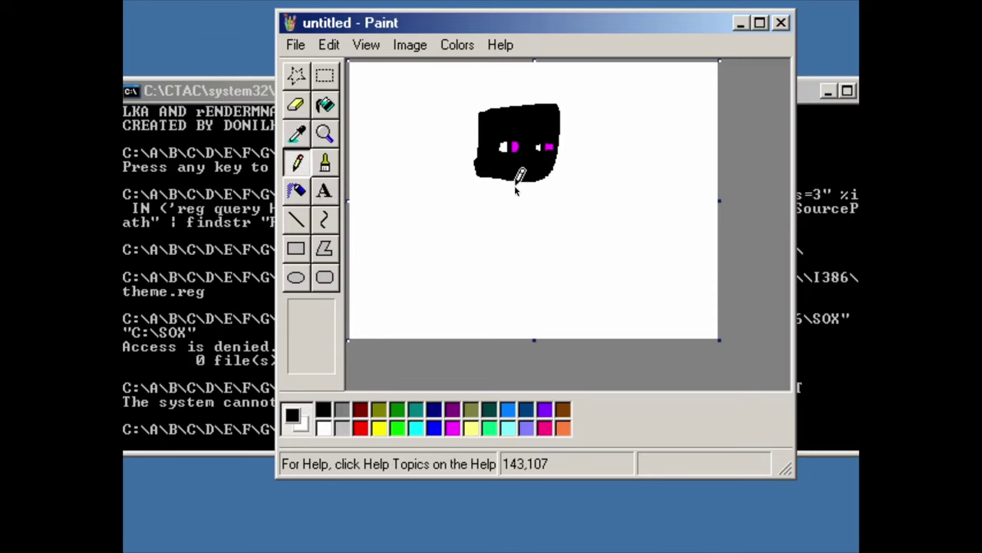
pyautogui.moveTo(493, 249)
pyautogui.mouseDown()
pyautogui.moveTo(507, 281)
pyautogui.moveTo(538, 277)
pyautogui.moveTo(537, 191)
pyautogui.mouseUp()
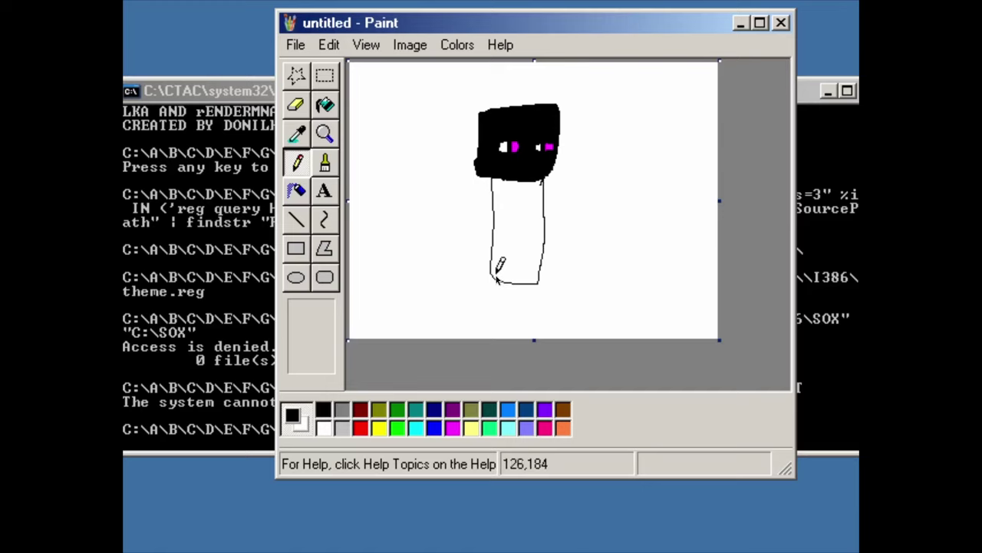
pyautogui.moveTo(497, 278); pyautogui.dragTo(486, 336)
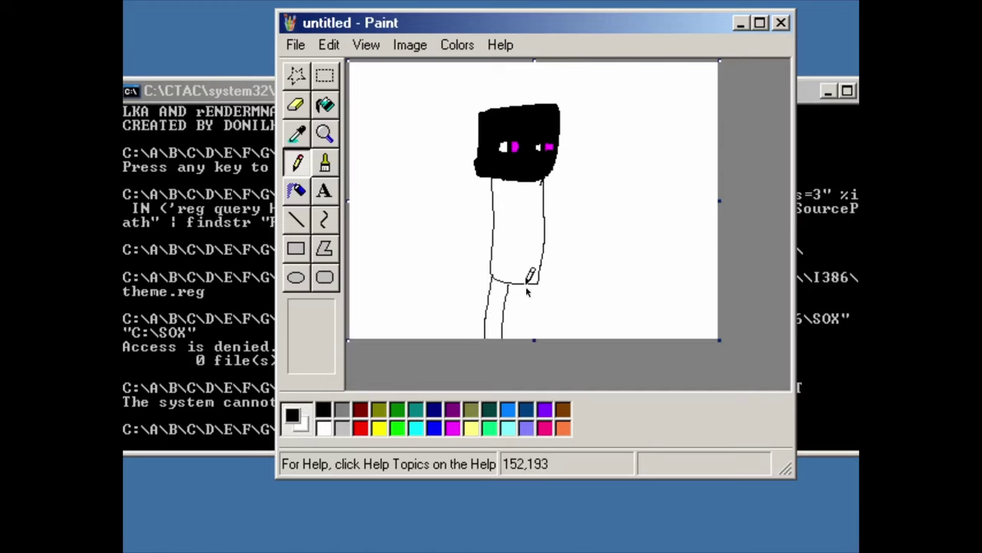
pyautogui.moveTo(537, 284); pyautogui.dragTo(537, 338)
pyautogui.moveTo(493, 212); pyautogui.dragTo(601, 249)
pyautogui.moveTo(552, 224)
pyautogui.mouseDown()
pyautogui.moveTo(494, 199)
pyautogui.moveTo(593, 222)
pyautogui.moveTo(593, 255)
pyautogui.mouseUp()
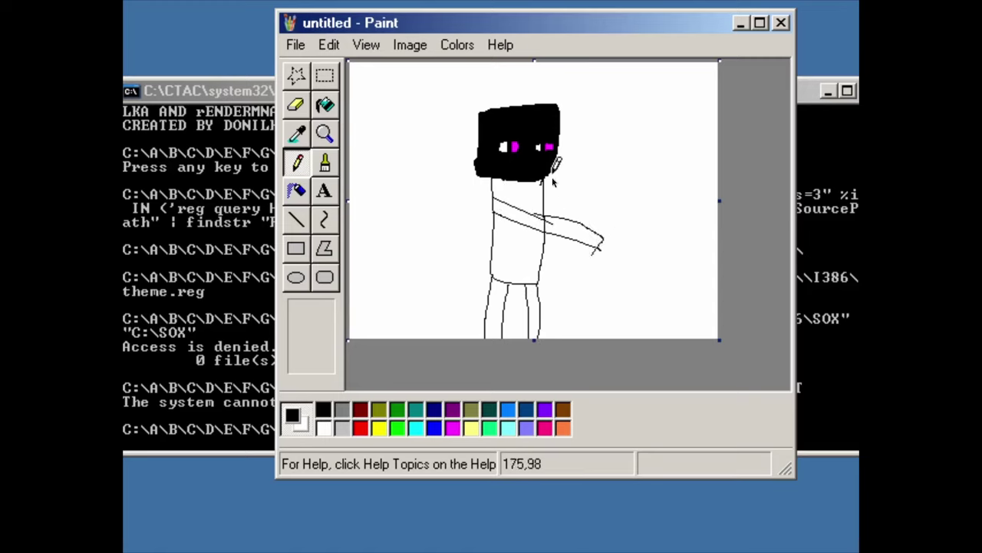
pyautogui.moveTo(579, 185)
pyautogui.mouseDown()
pyautogui.moveTo(618, 215)
pyautogui.moveTo(547, 188)
pyautogui.mouseUp()
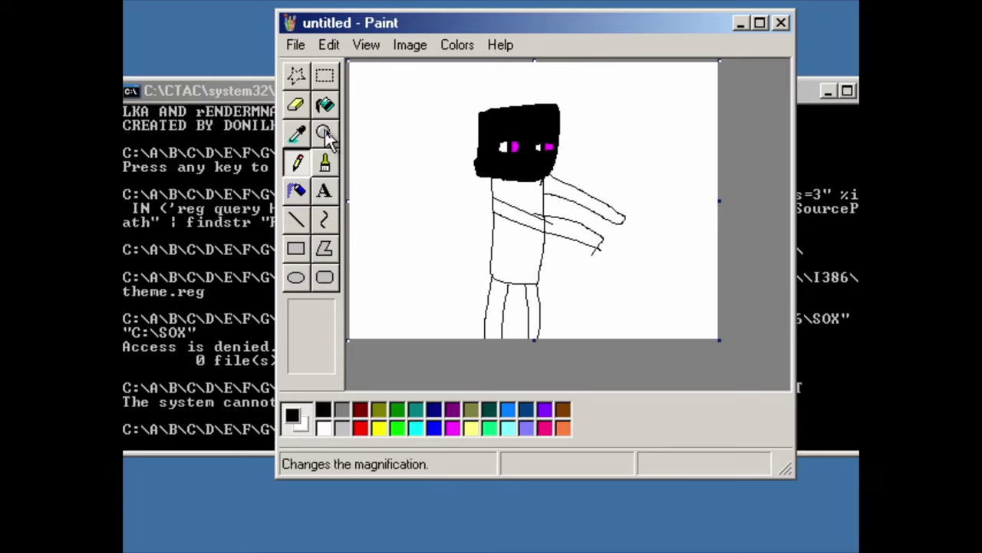
# Fill the Enderman's arm and torso black
pyautogui.click(324, 104)
pyautogui.click(564, 200)
pyautogui.click(523, 213)
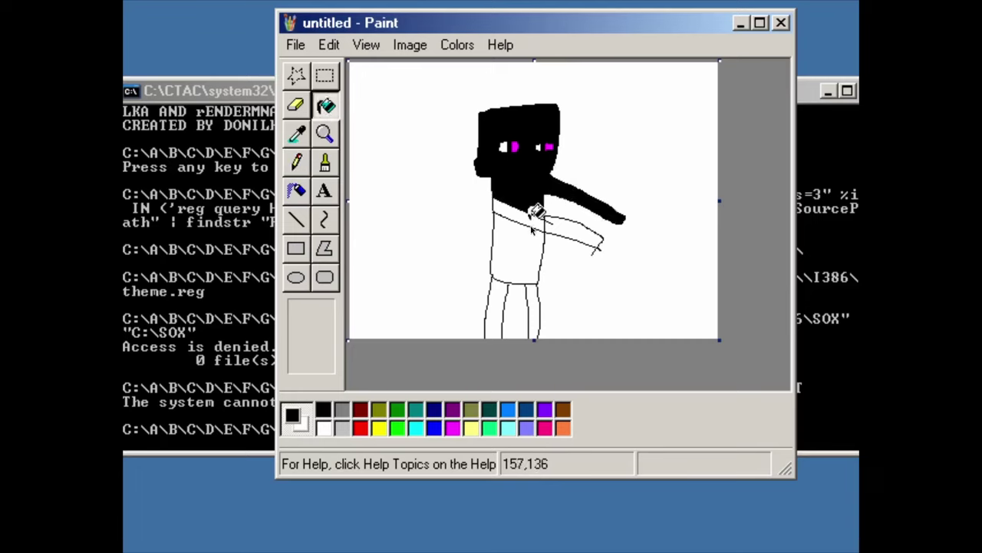
pyautogui.click(534, 219)
pyautogui.click(549, 221)
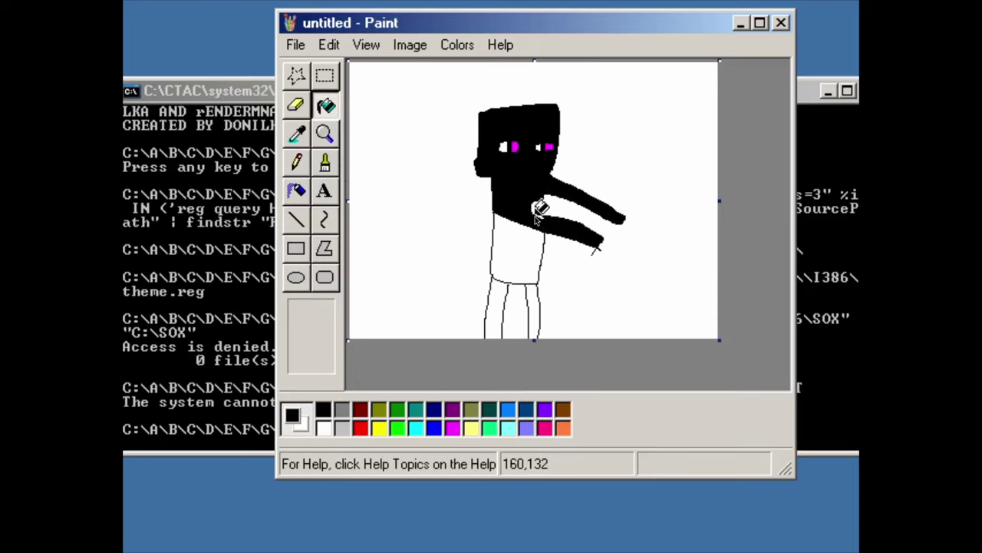
pyautogui.click(531, 237)
# Fill both legs black and sketch a block at the end of the arms
pyautogui.click(534, 300)
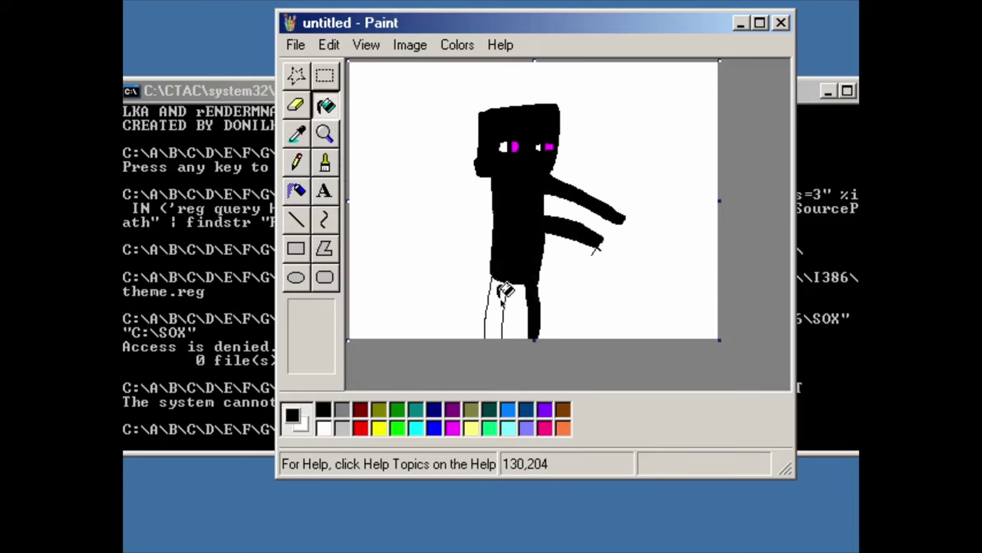
pyautogui.click(502, 300)
pyautogui.hotkey('ctrl', 'z')
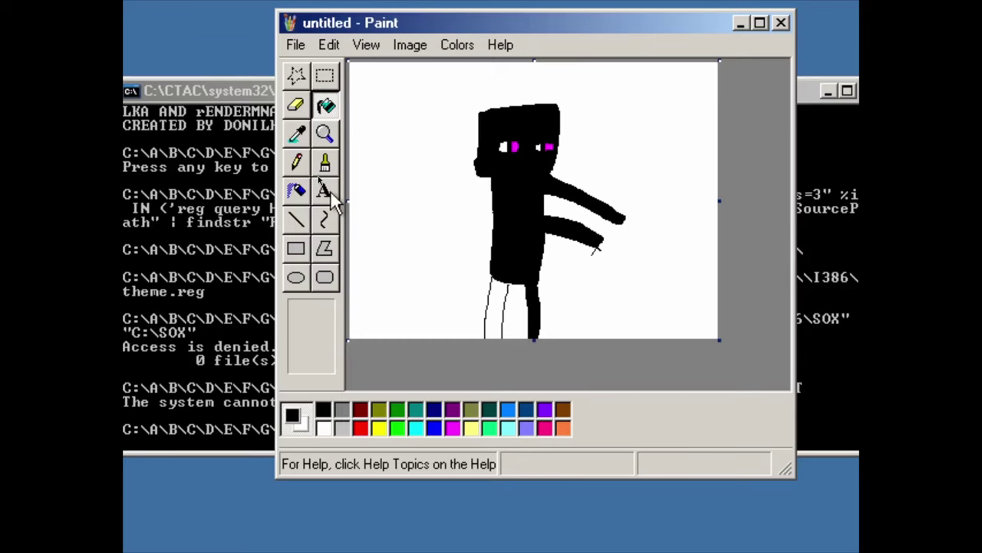
pyautogui.click(299, 163)
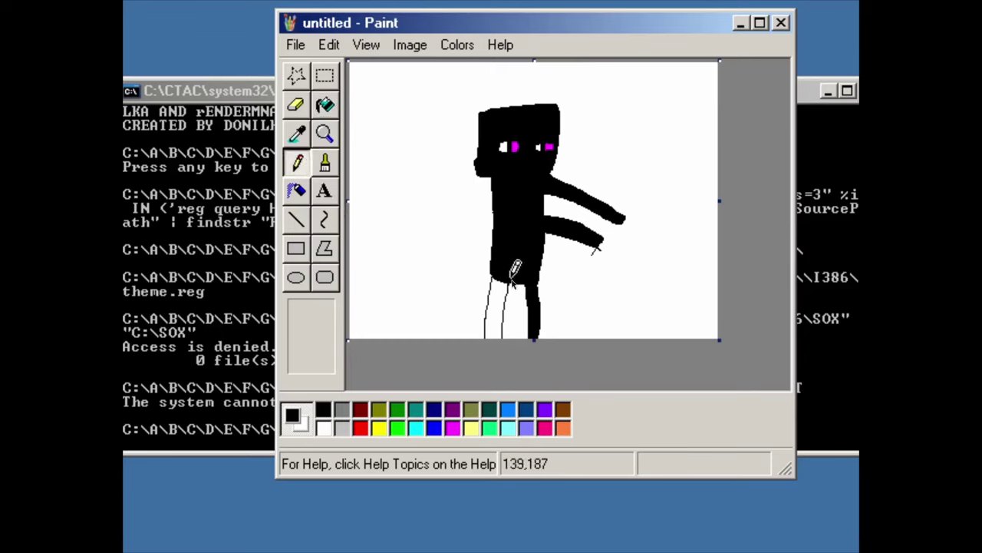
pyautogui.click(324, 105)
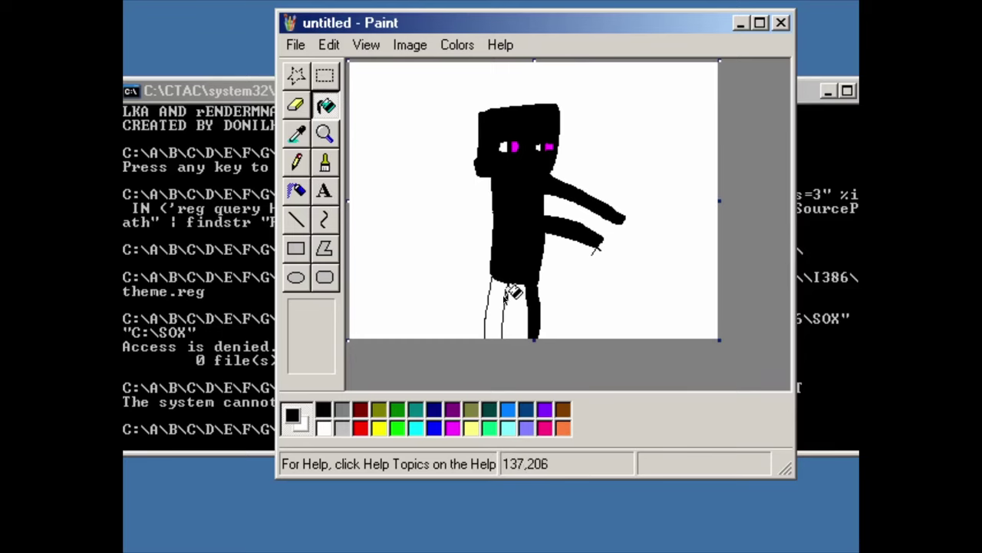
pyautogui.click(507, 300)
pyautogui.click(299, 162)
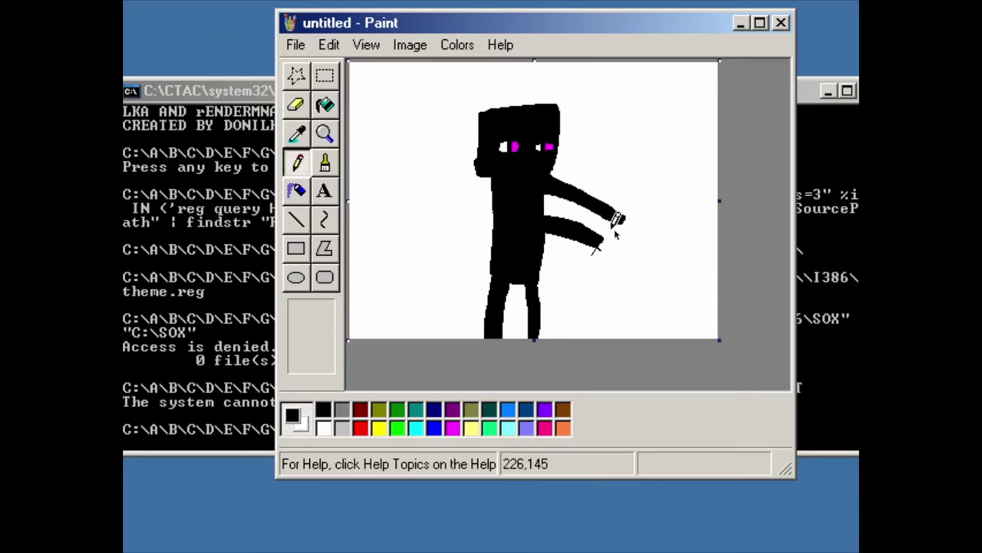
pyautogui.moveTo(613, 227); pyautogui.dragTo(627, 222)
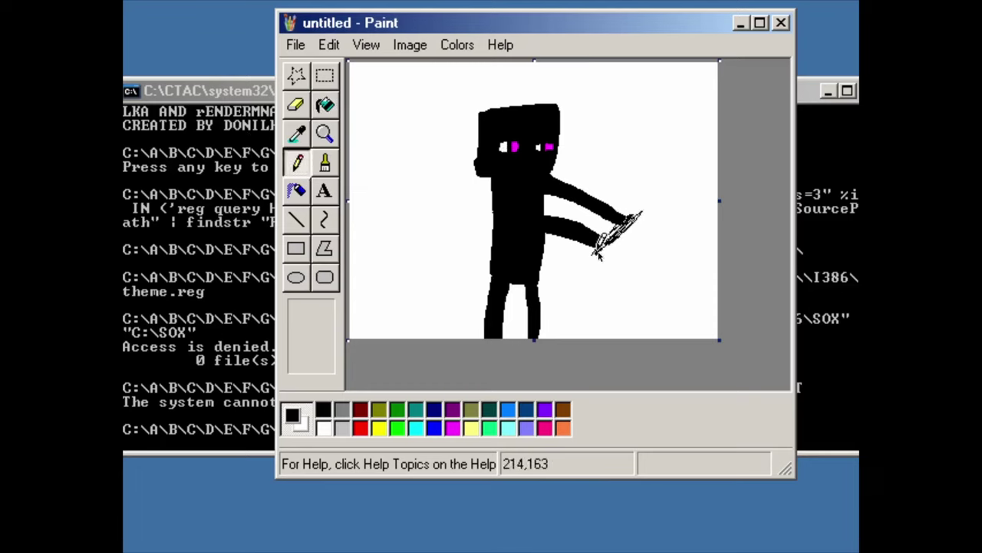
pyautogui.moveTo(600, 255)
pyautogui.mouseDown()
pyautogui.moveTo(639, 273)
pyautogui.moveTo(649, 219)
pyautogui.moveTo(668, 245)
pyautogui.moveTo(664, 236)
pyautogui.moveTo(648, 272)
pyautogui.moveTo(606, 254)
pyautogui.moveTo(602, 299)
pyautogui.moveTo(658, 273)
pyautogui.moveTo(664, 301)
pyautogui.moveTo(640, 312)
pyautogui.moveTo(641, 280)
pyautogui.mouseUp()
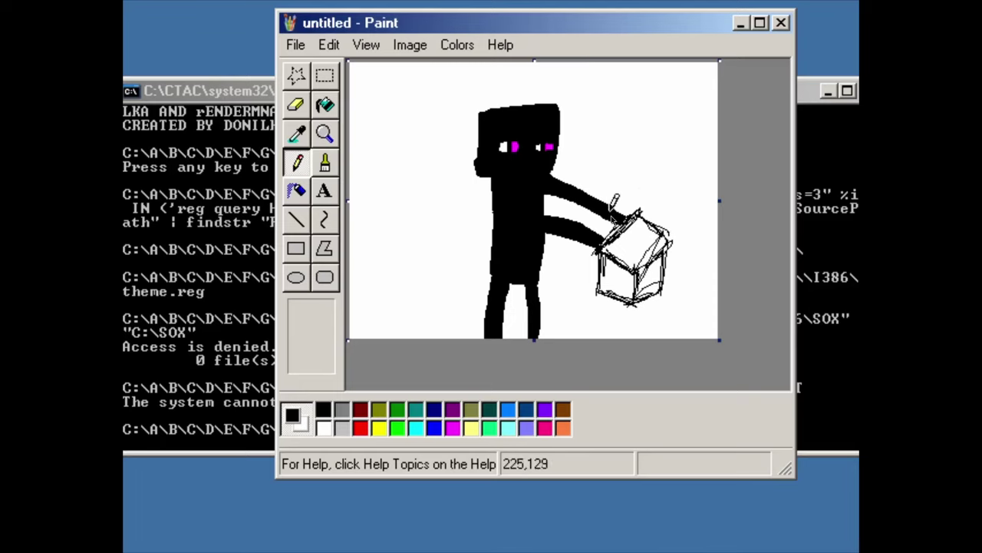
# Save the Enderman drawing as 'art' in My Documents
pyautogui.click(294, 45)
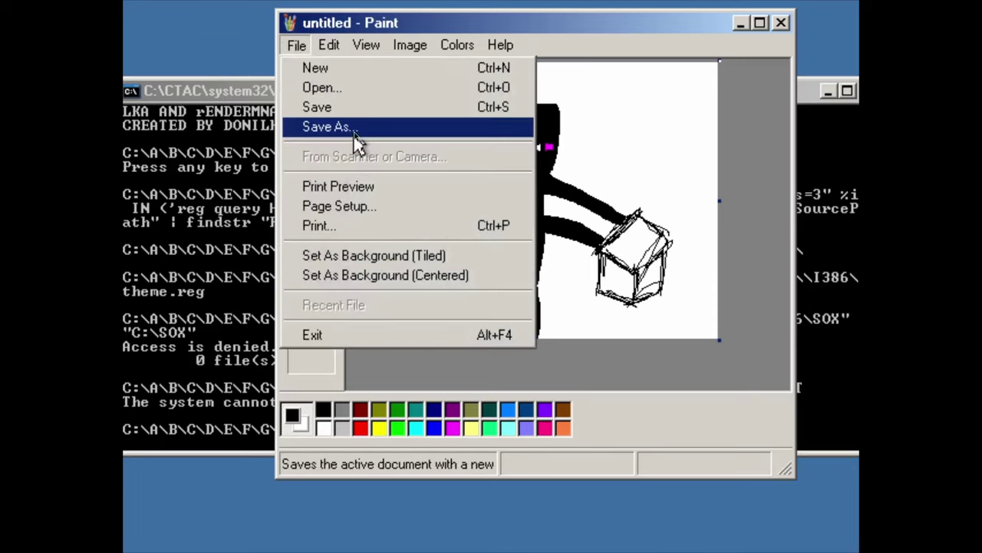
pyautogui.click(355, 126)
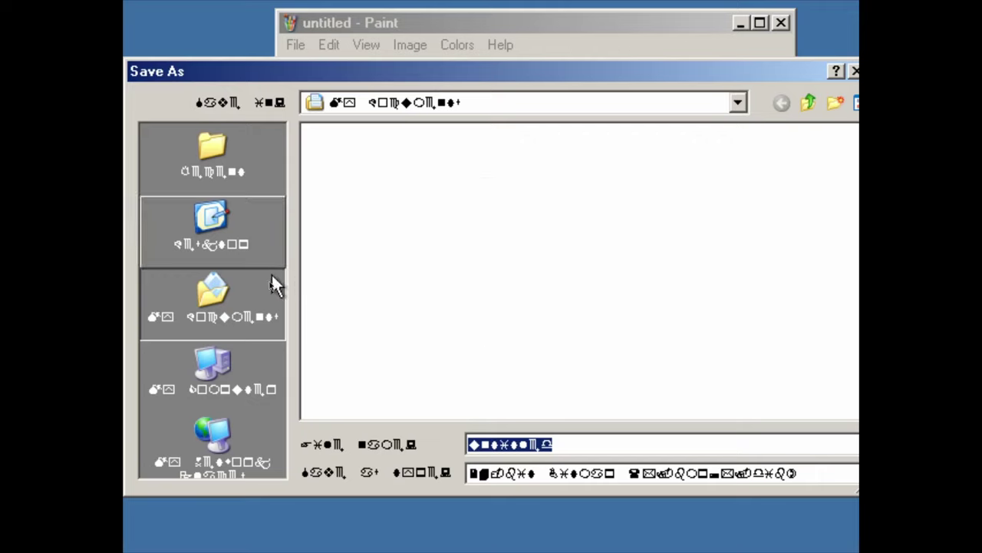
pyautogui.click(242, 229)
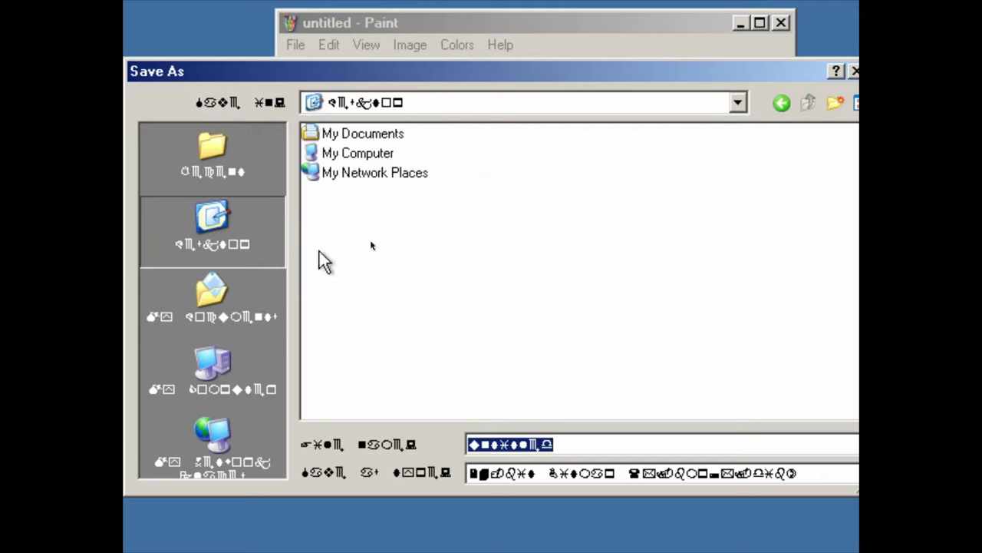
pyautogui.click(370, 158)
pyautogui.doubleClick(365, 136)
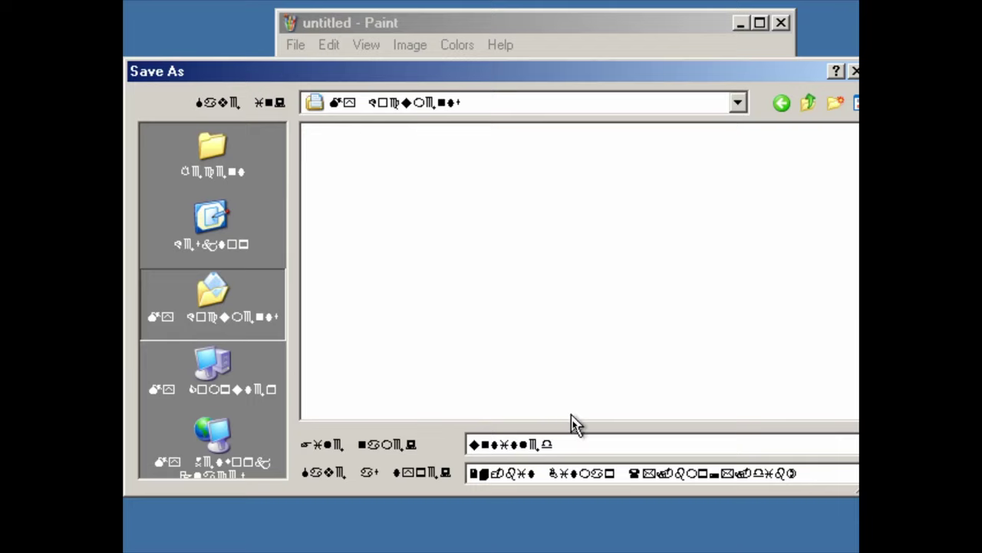
pyautogui.doubleClick(576, 445)
pyautogui.write('aot')
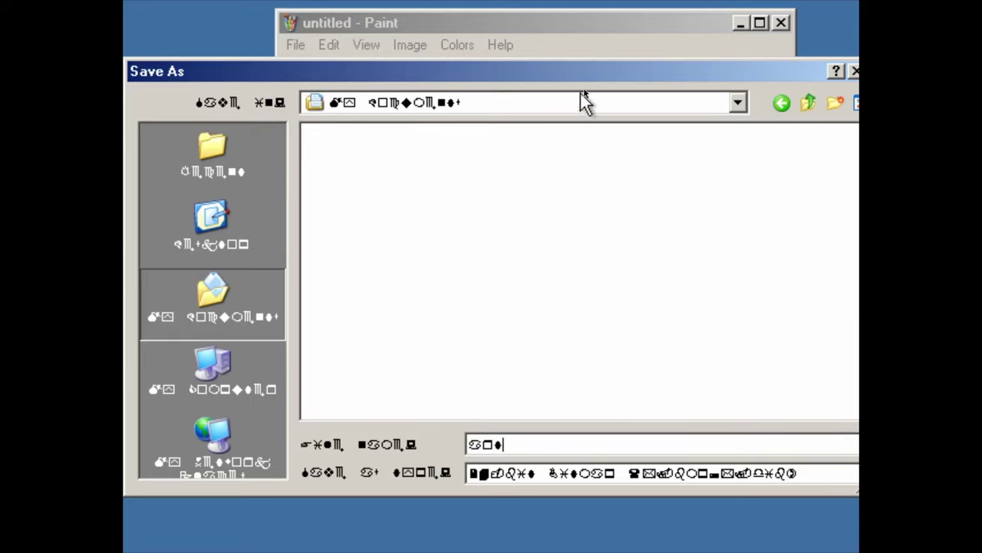
pyautogui.moveTo(581, 75); pyautogui.dragTo(458, 37)
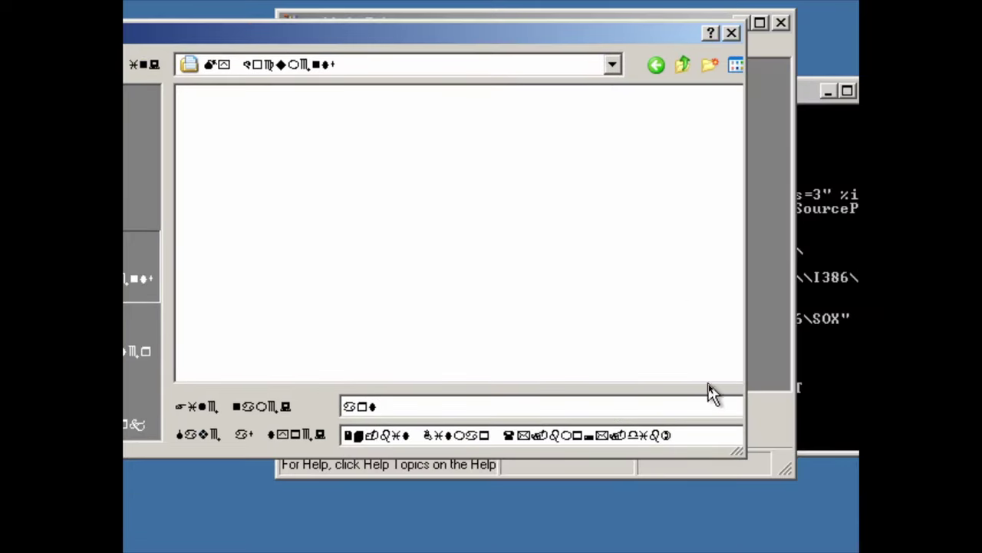
pyautogui.moveTo(631, 39)
pyautogui.mouseDown()
pyautogui.moveTo(686, 83)
pyautogui.moveTo(720, 79)
pyautogui.mouseUp()
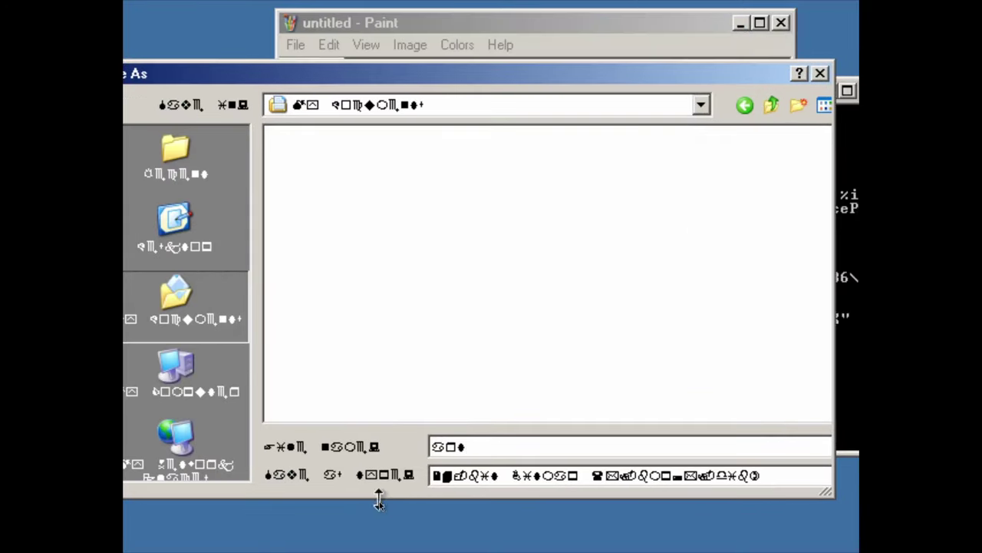
pyautogui.moveTo(359, 73); pyautogui.dragTo(252, 66)
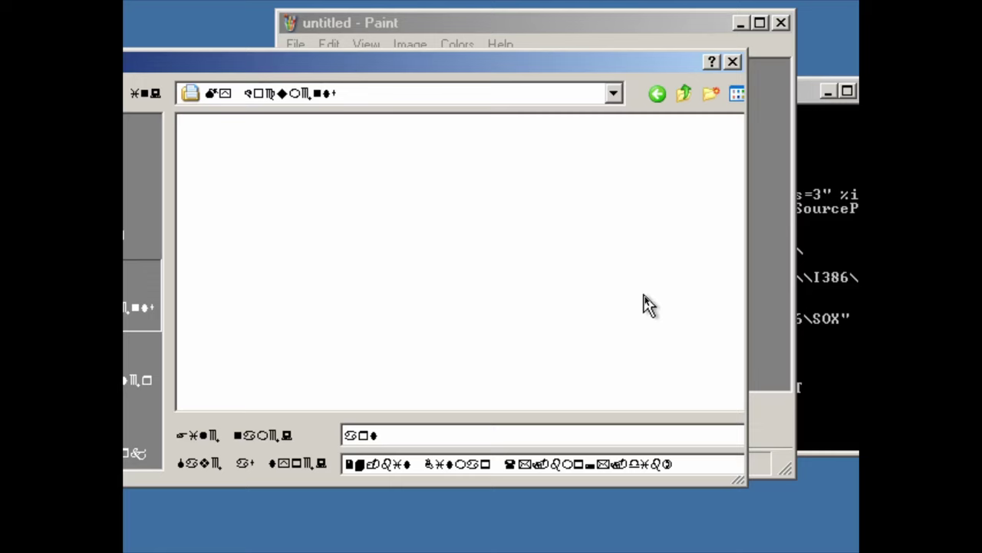
pyautogui.press('Return')
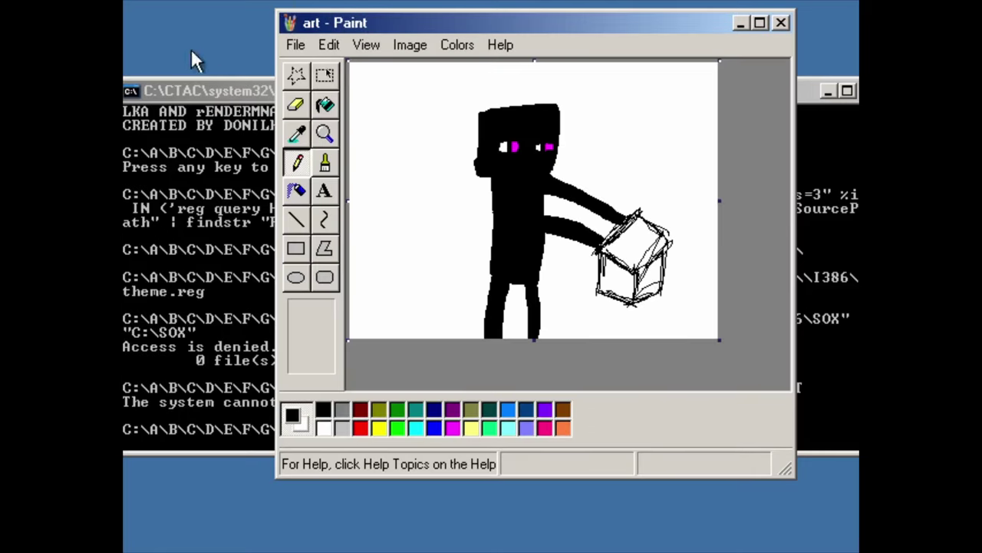
# Close Paint and bring up Notepad's Font settings from the Format menu
pyautogui.click(781, 23)
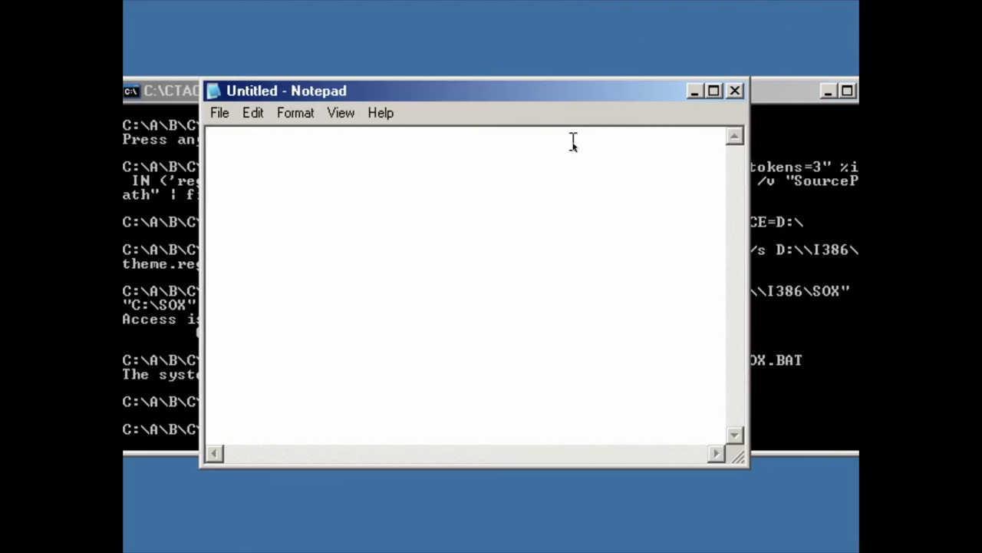
pyautogui.moveTo(540, 99); pyautogui.dragTo(599, 120)
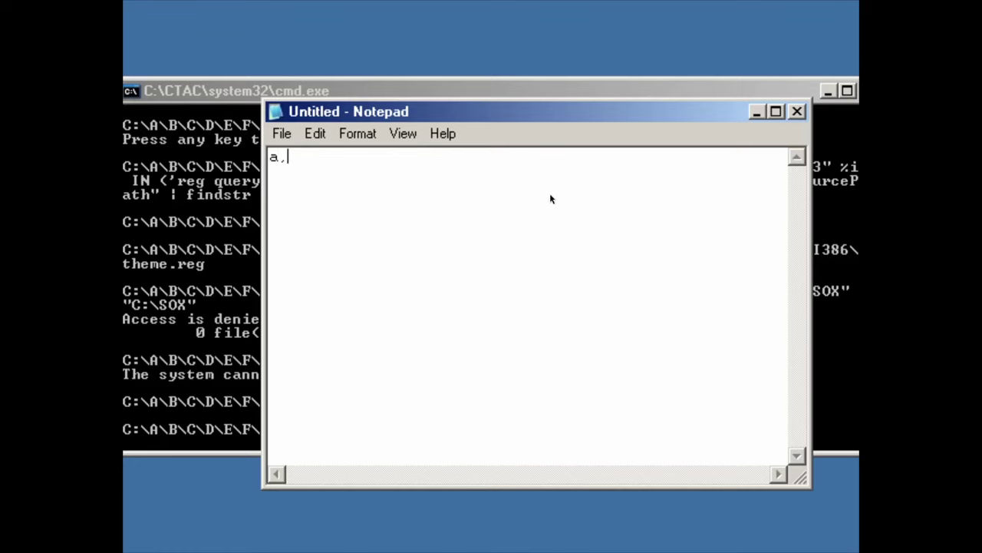
pyautogui.click(358, 134)
pyautogui.click(388, 178)
# Dismiss the Font dialog unchanged and bring up Save As for the 'i love oxygen.' note
pyautogui.scroll(-5, 251, 317)
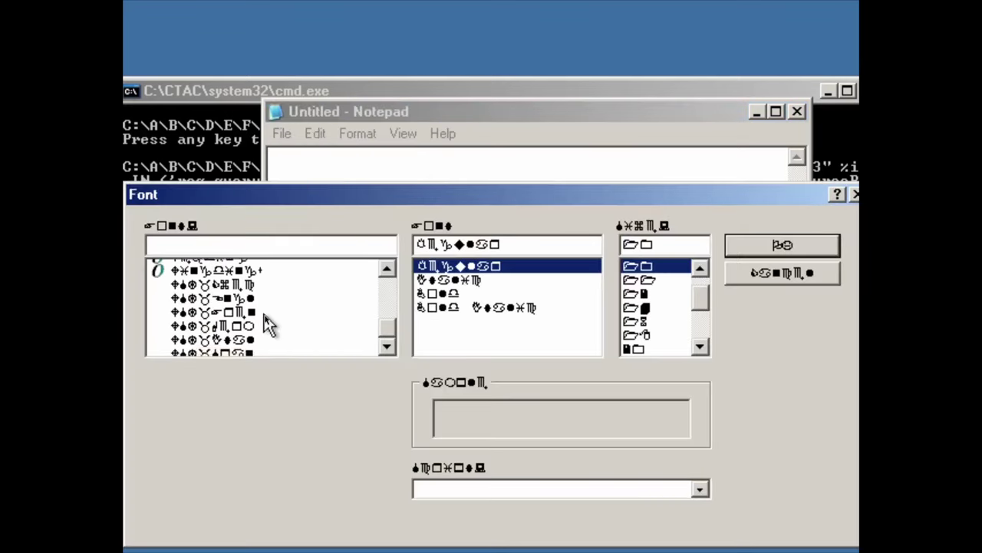
pyautogui.scroll(4, 280, 321)
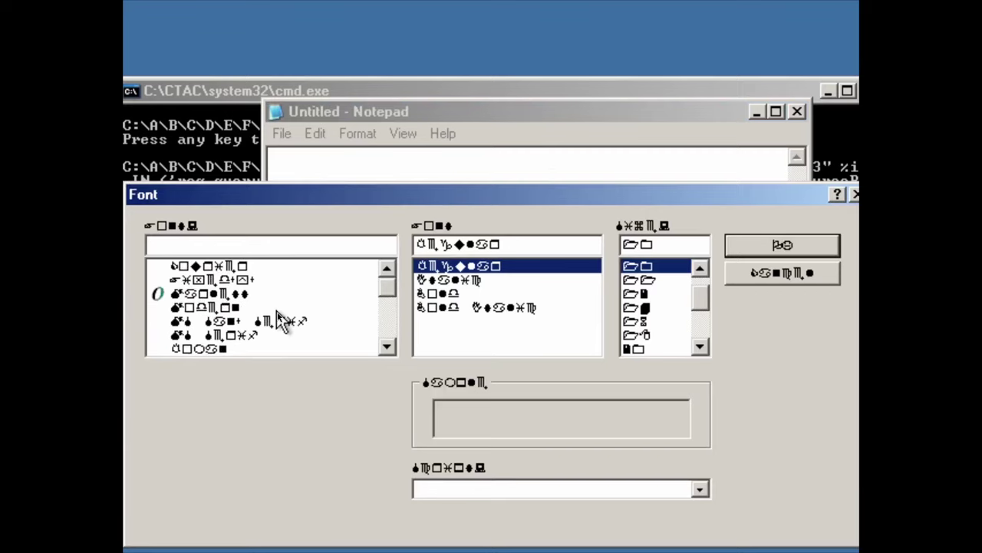
pyautogui.click(782, 273)
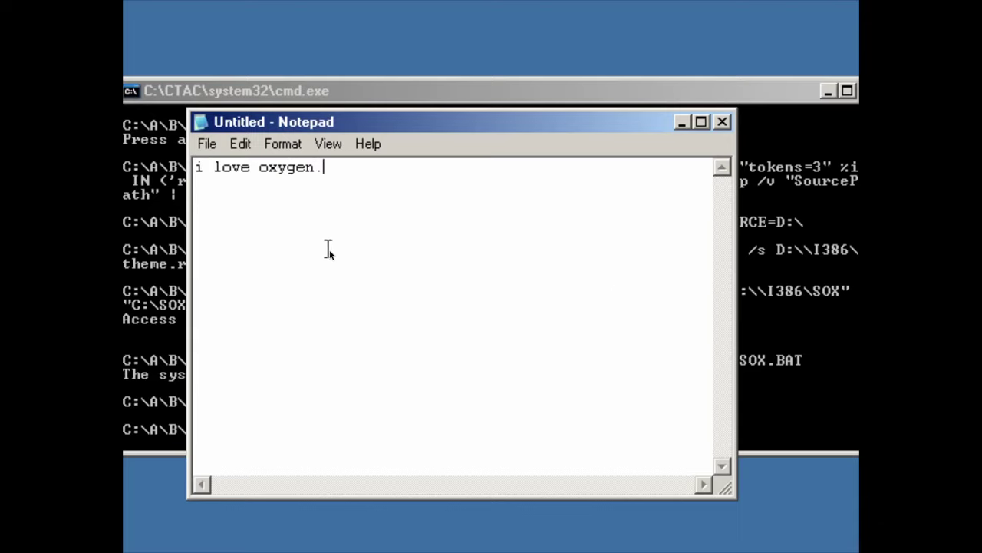
pyautogui.hotkey('ctrl', 's')
pyautogui.moveTo(399, 126); pyautogui.dragTo(438, 57)
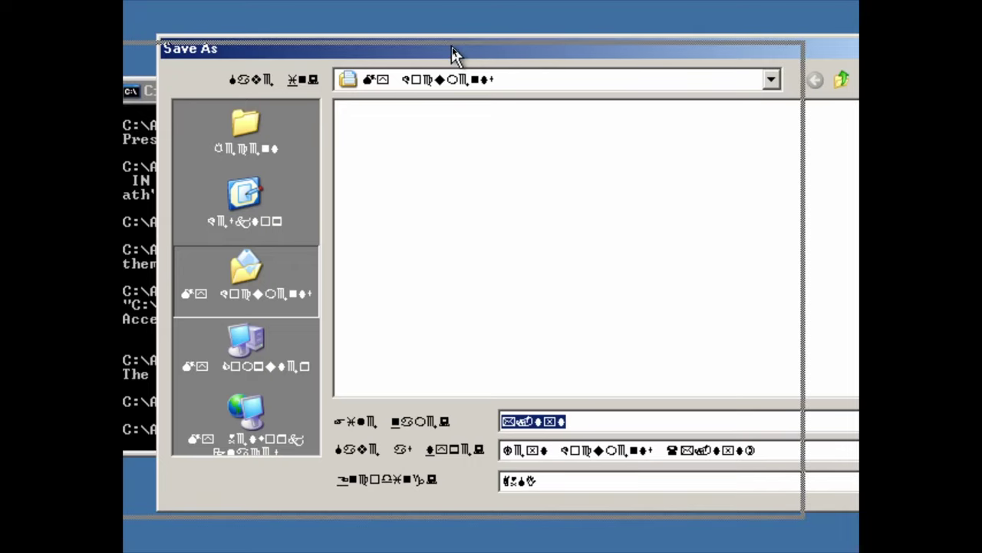
# Save the note under the file name 'asd', then close Notepad
pyautogui.moveTo(453, 55); pyautogui.dragTo(353, 62)
pyautogui.click(584, 429)
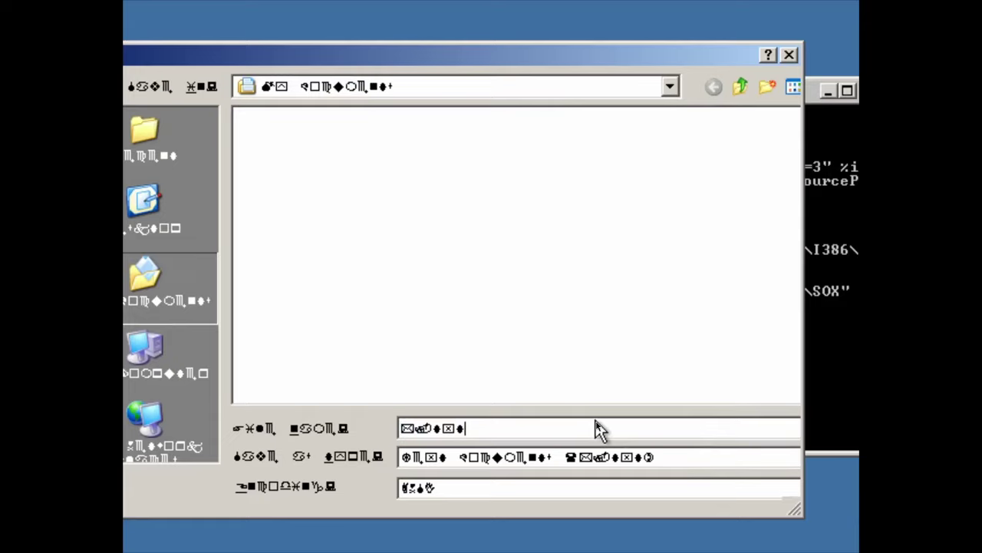
pyautogui.doubleClick(596, 430)
pyautogui.write('asd')
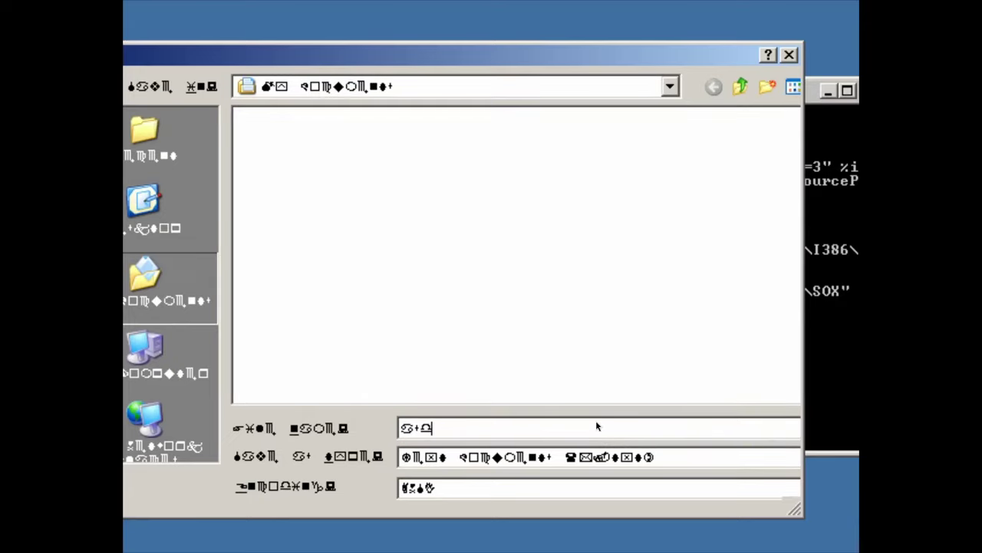
pyautogui.press('Return')
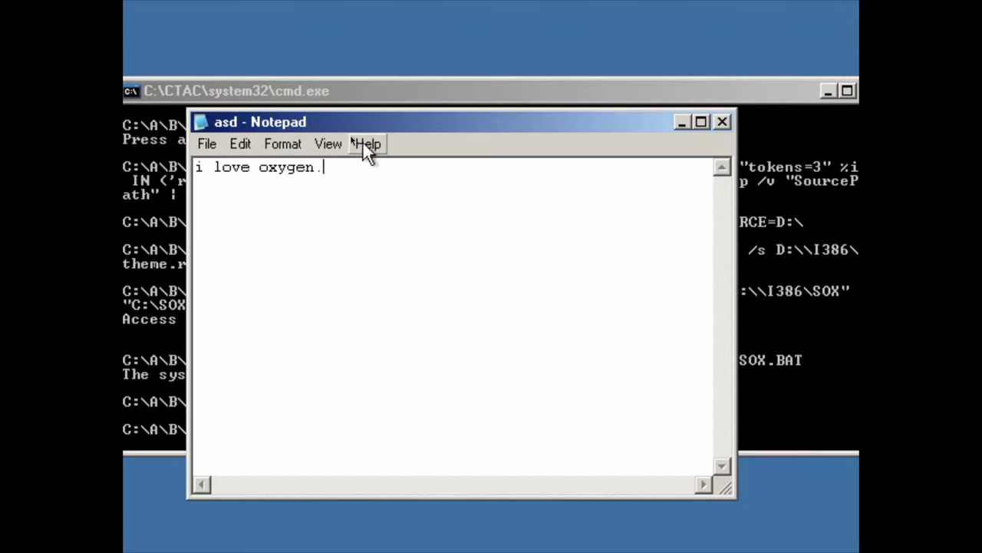
pyautogui.click(723, 122)
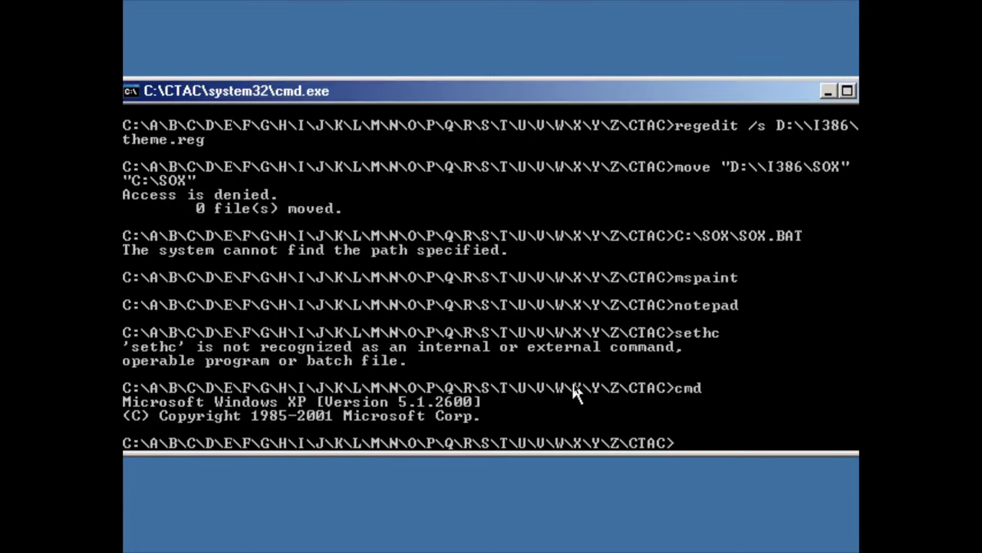
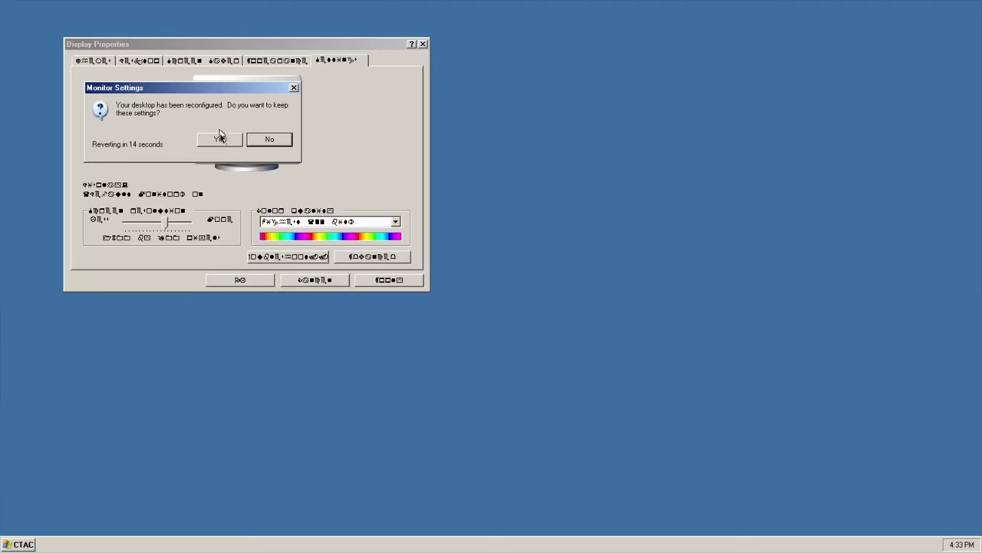
# Keep the new screen resolution, then open My Computer's system properties and move the window aside
pyautogui.click(219, 141)
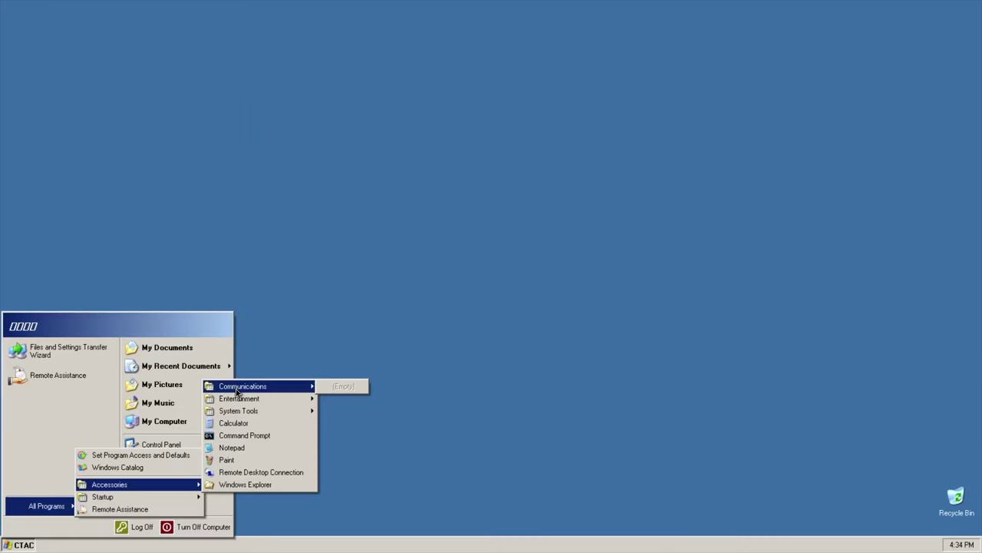
pyautogui.press('super')
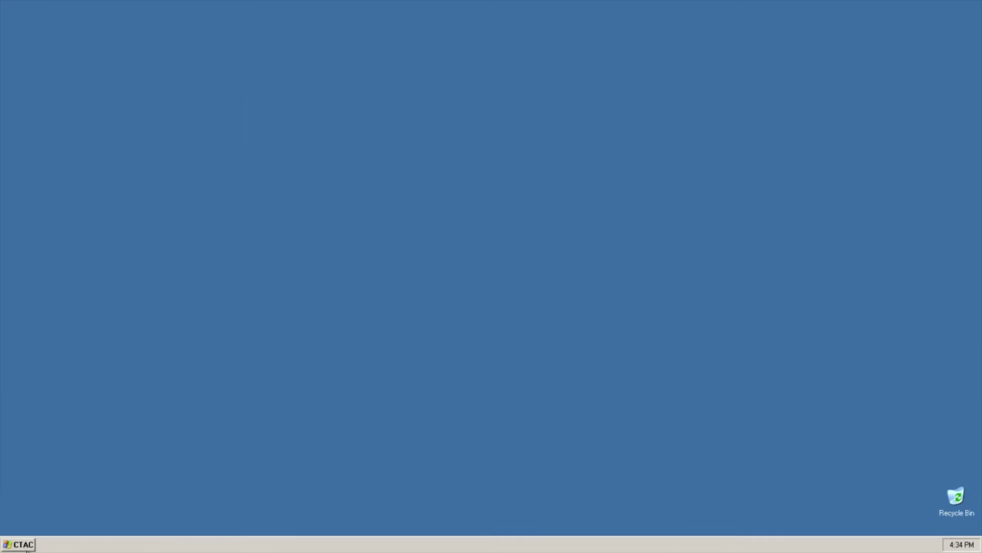
pyautogui.press('super')
pyautogui.rightClick(206, 421)
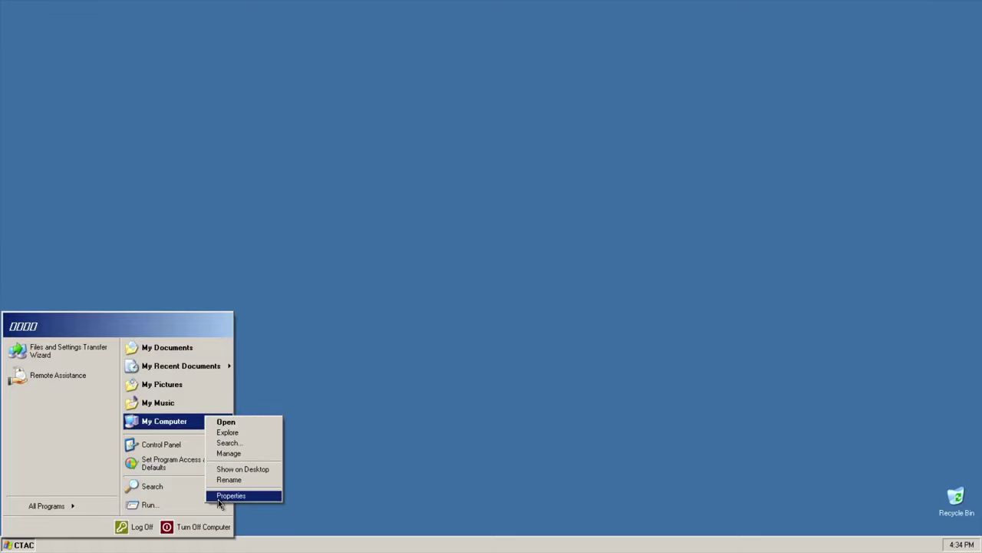
pyautogui.click(220, 498)
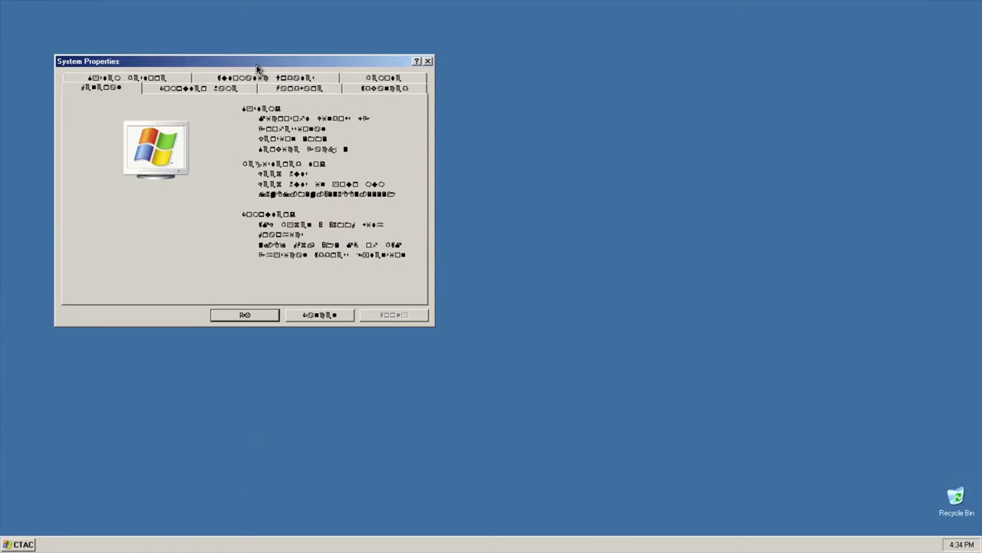
pyautogui.moveTo(257, 69); pyautogui.dragTo(345, 107)
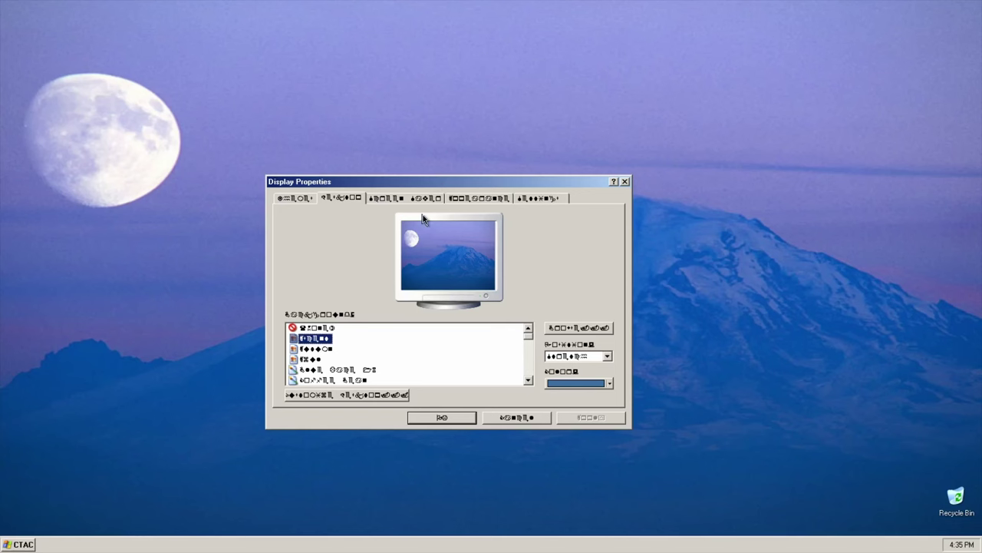
# Apply the black skeleton color scheme from the Appearance settings
pyautogui.click(424, 200)
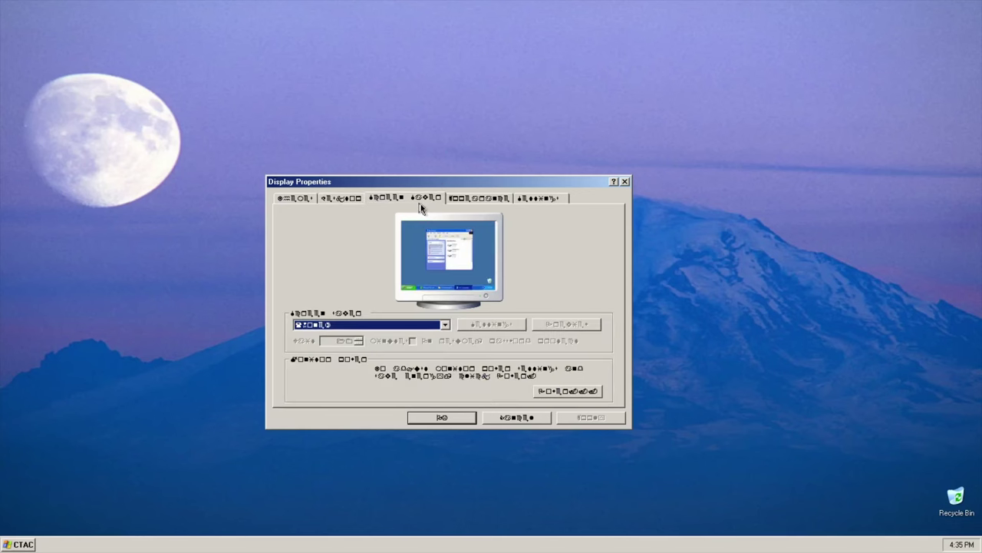
pyautogui.click(483, 199)
pyautogui.click(442, 340)
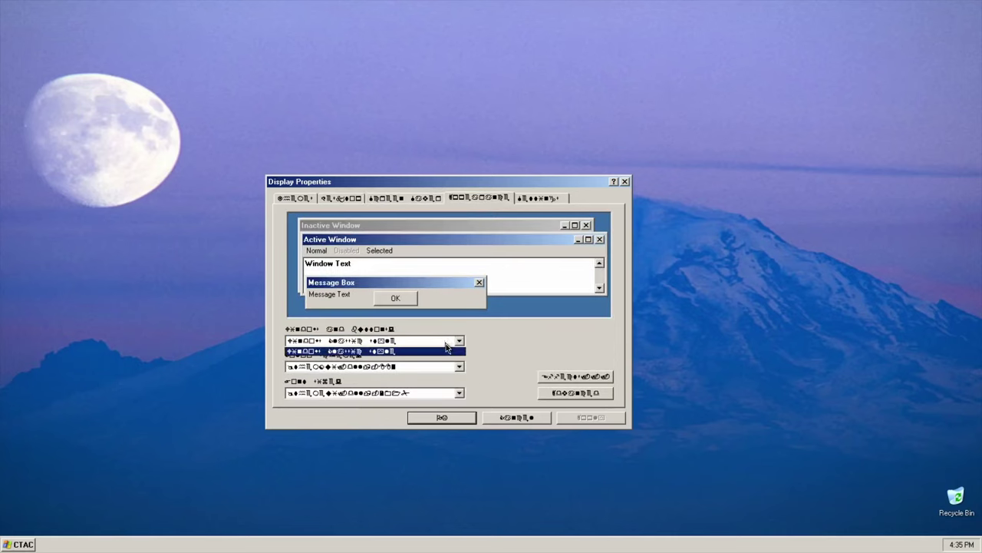
pyautogui.click(447, 347)
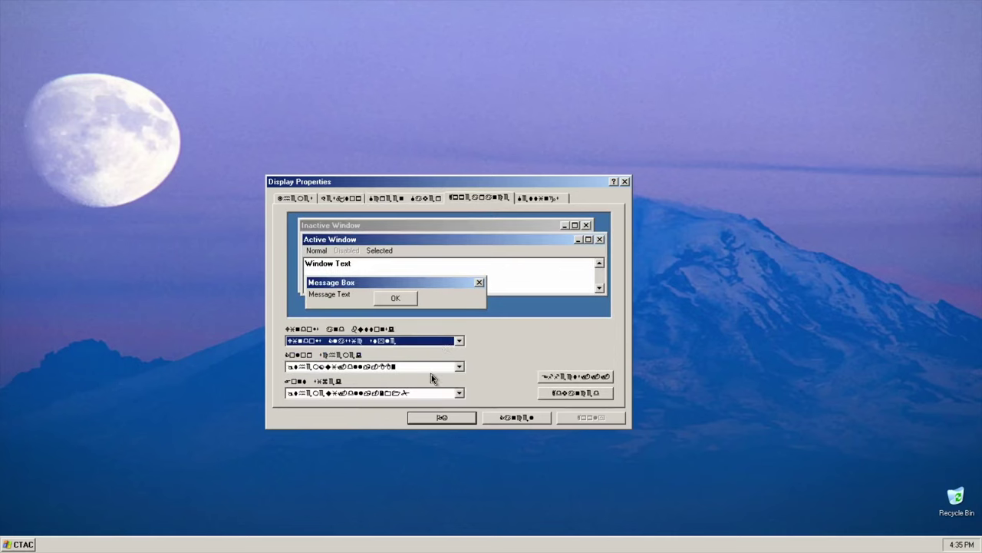
pyautogui.click(431, 372)
pyautogui.click(420, 390)
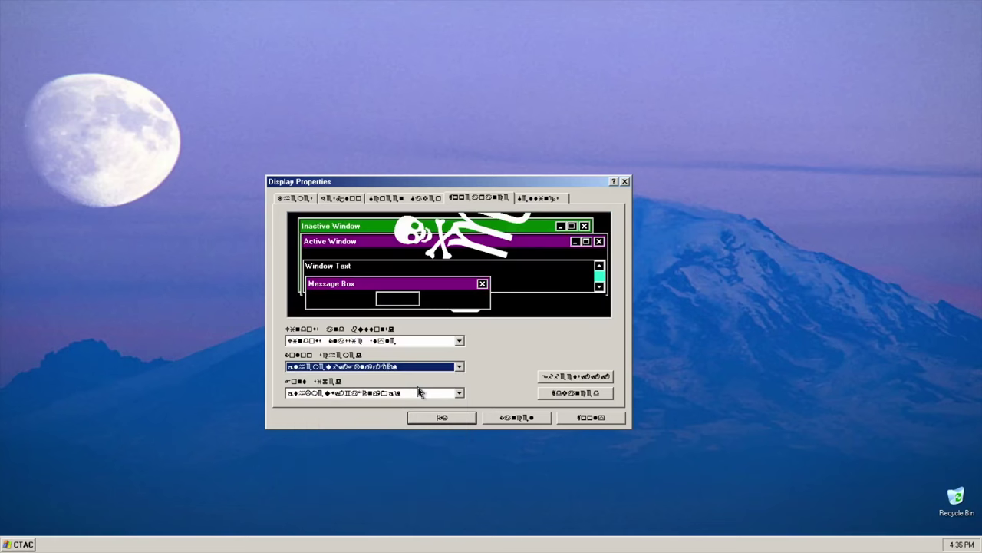
pyautogui.click(614, 419)
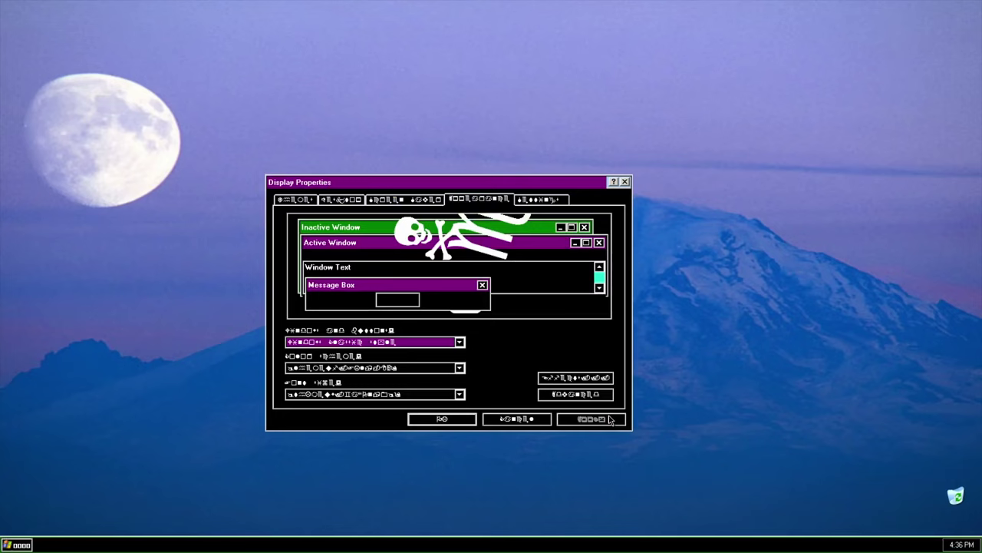
# Check the skeleton look in the Start menu, then apply another garish color scheme
pyautogui.click(15, 545)
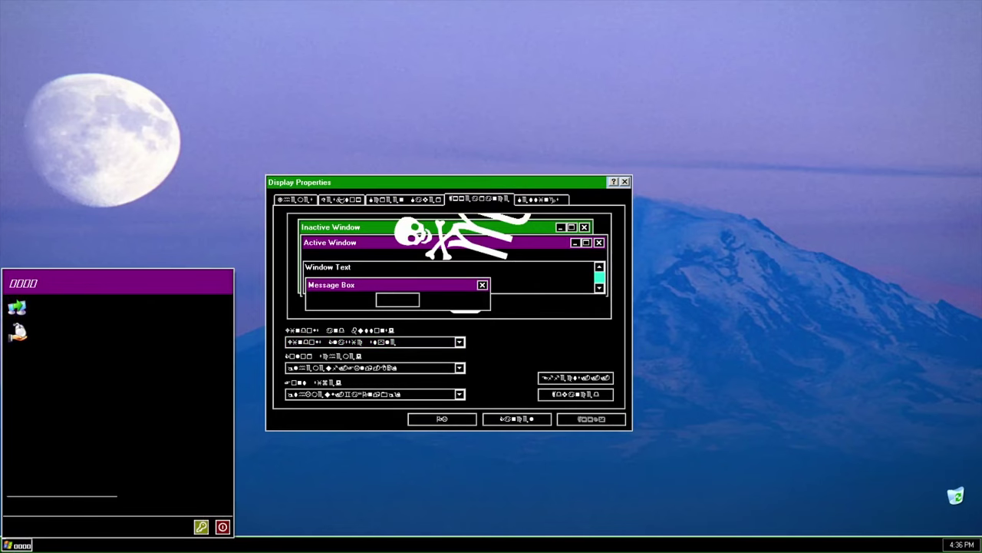
pyautogui.press('Escape')
pyautogui.click(361, 342)
pyautogui.click(361, 367)
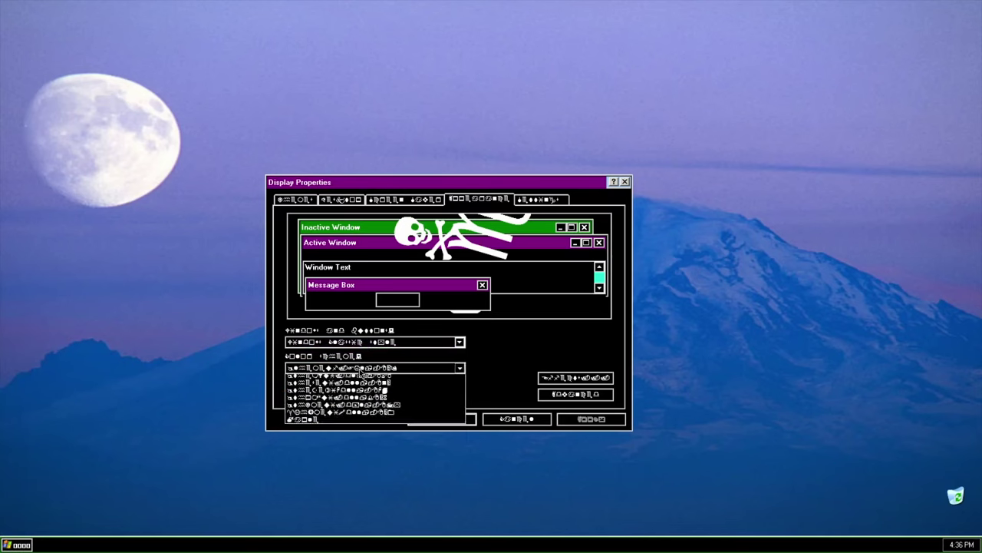
pyautogui.click(351, 411)
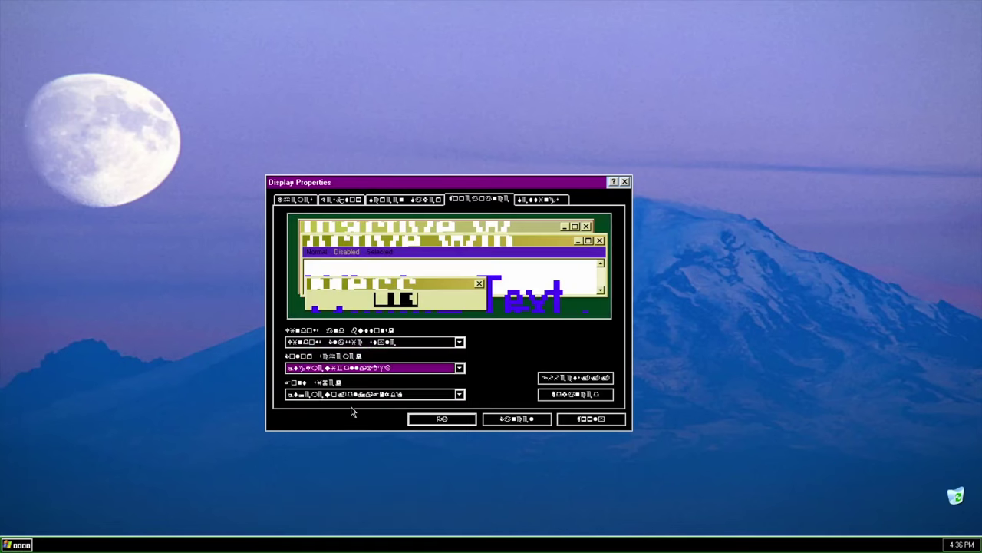
pyautogui.click(606, 419)
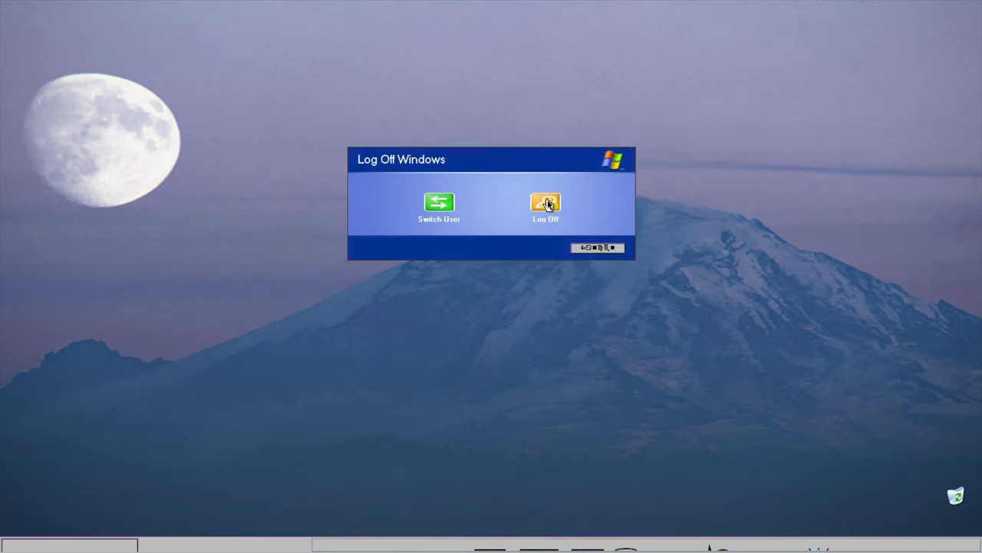
# Log off Windows, then log back on by selecting the user tile on the Welcome screen
pyautogui.click(545, 204)
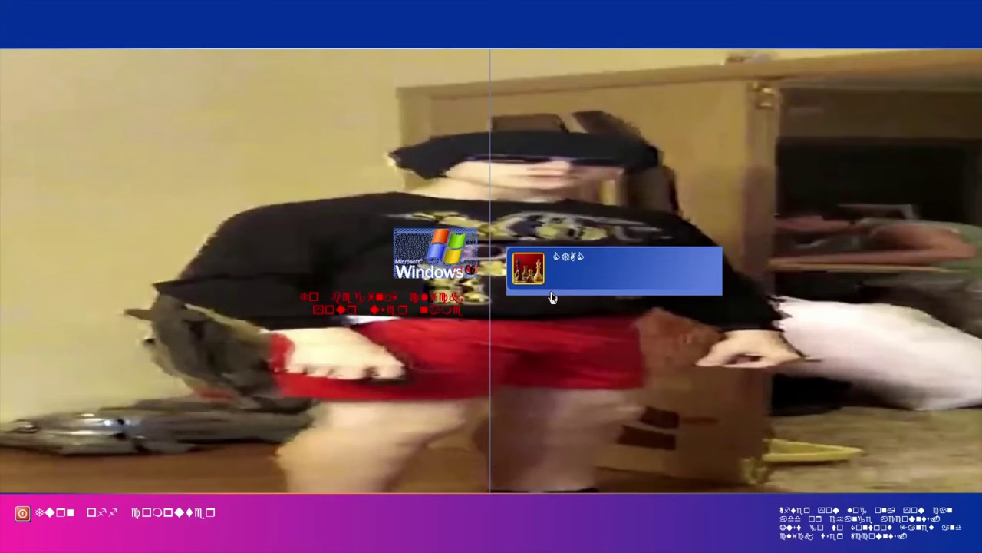
pyautogui.click(525, 264)
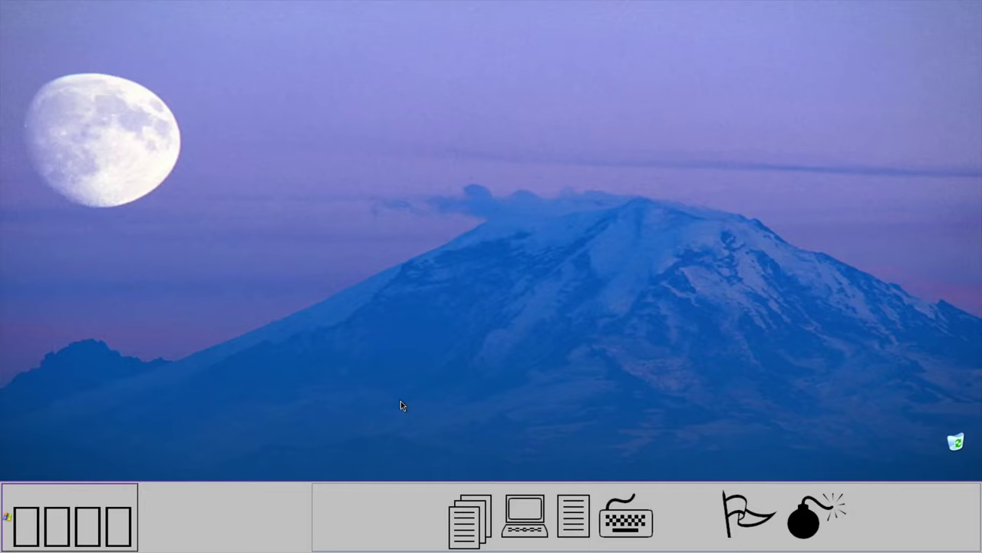
# From the desktop's Display Properties, apply the mint-green color scheme with magenta title bars
pyautogui.rightClick(436, 234)
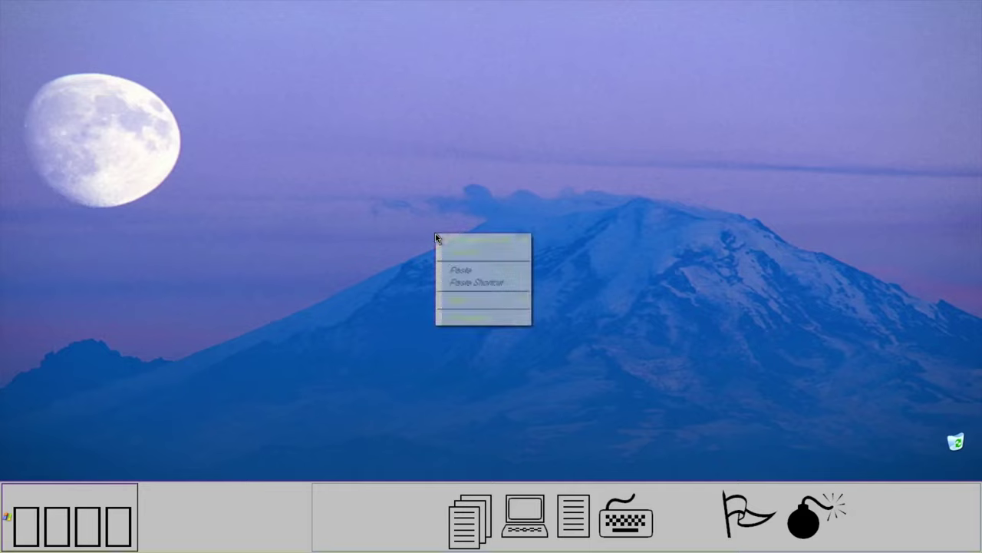
pyautogui.click(468, 316)
pyautogui.click(361, 137)
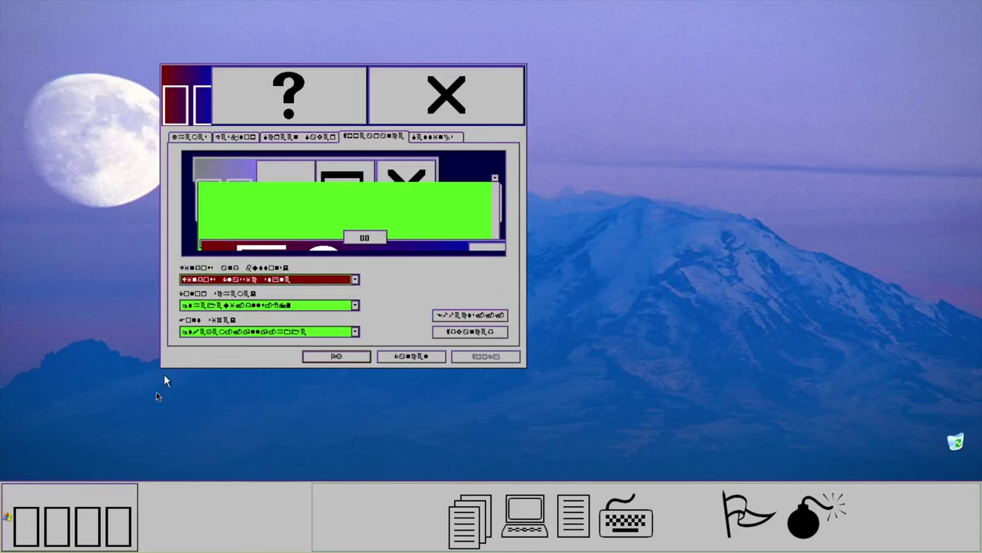
pyautogui.click(37, 542)
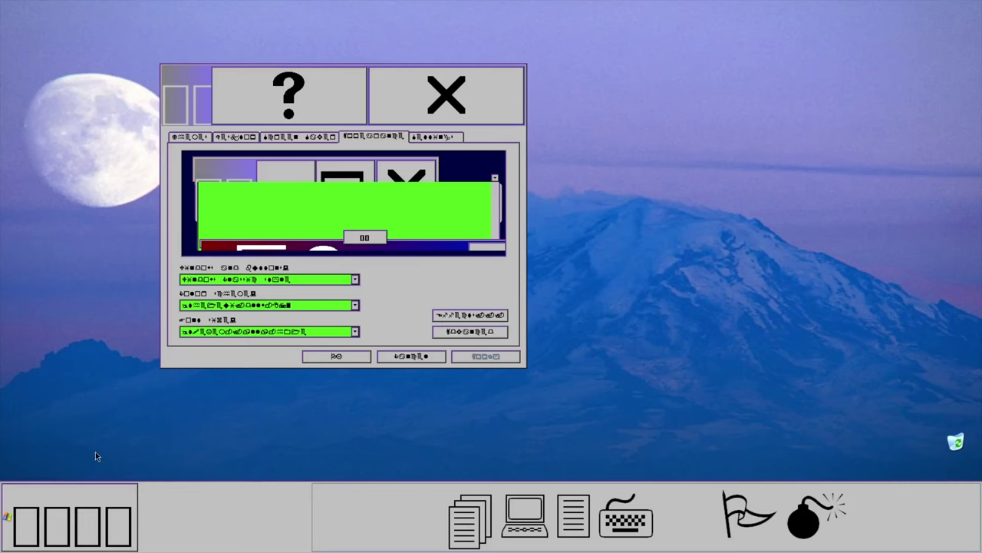
pyautogui.click(6, 530)
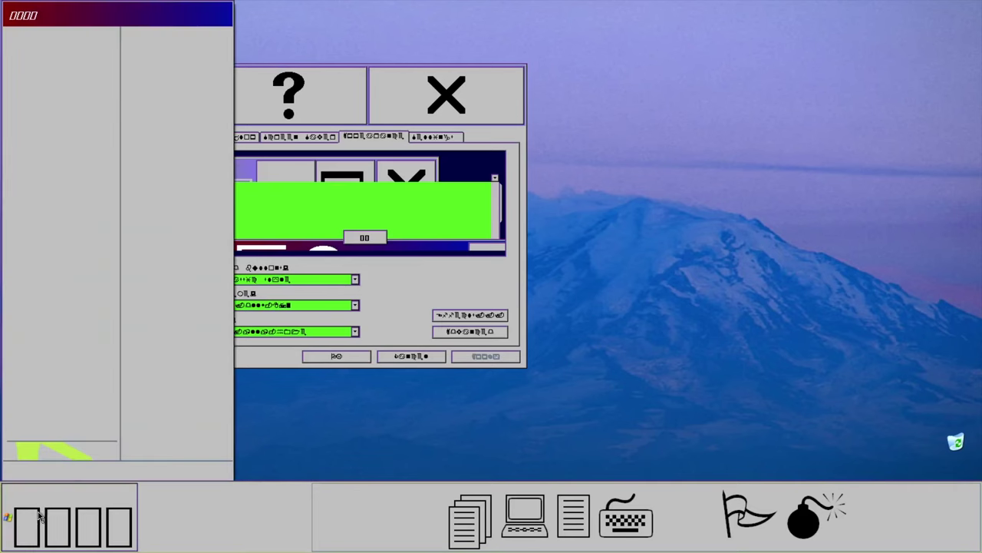
pyautogui.click(285, 282)
pyautogui.click(285, 307)
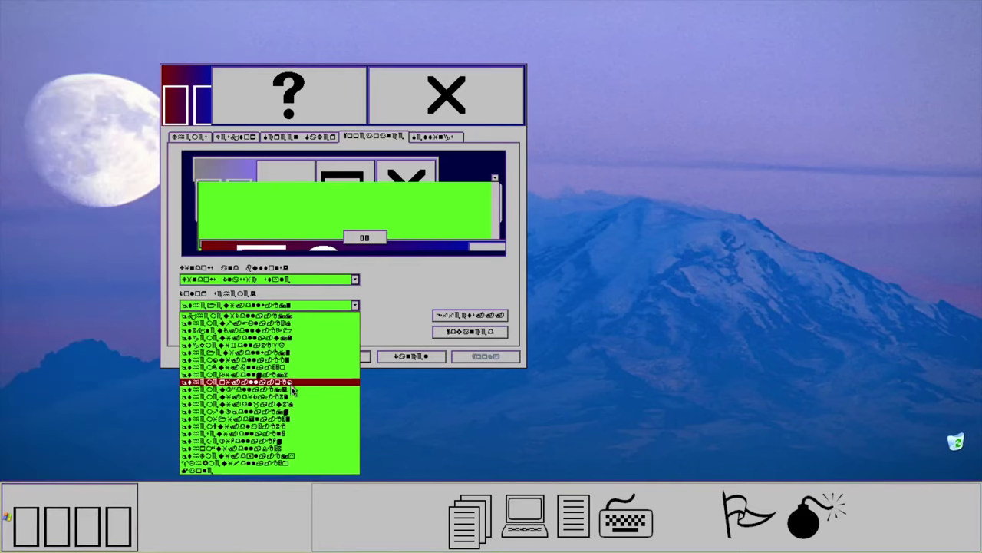
pyautogui.click(292, 382)
pyautogui.click(485, 357)
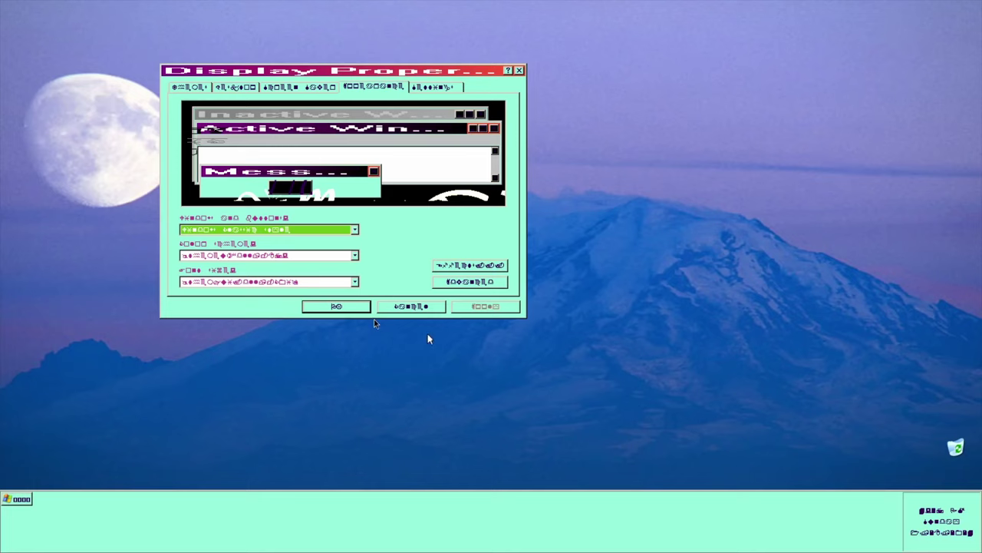
# Choose the last color scheme in the list and pick a different font size
pyautogui.click(16, 503)
pyautogui.click(15, 504)
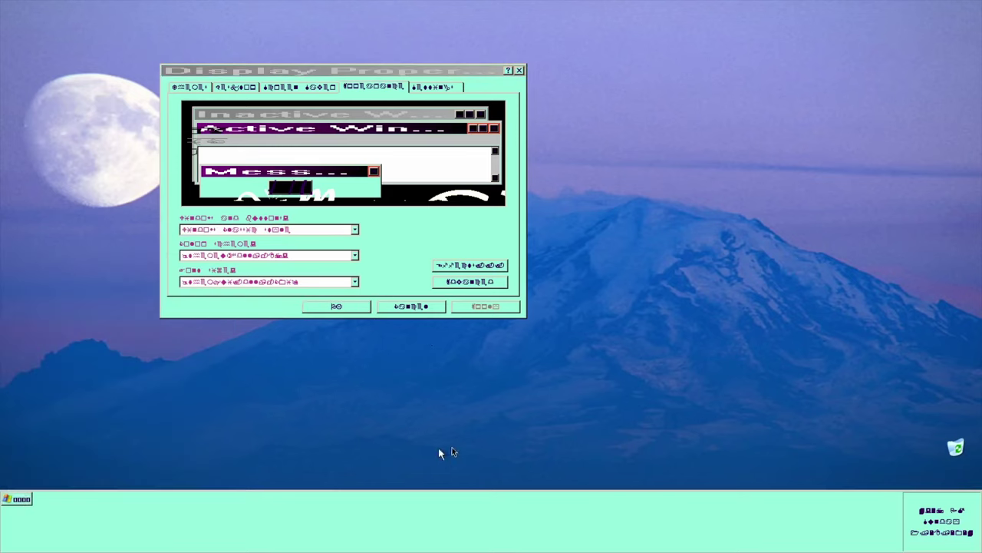
pyautogui.click(15, 499)
pyautogui.click(21, 501)
pyautogui.click(353, 256)
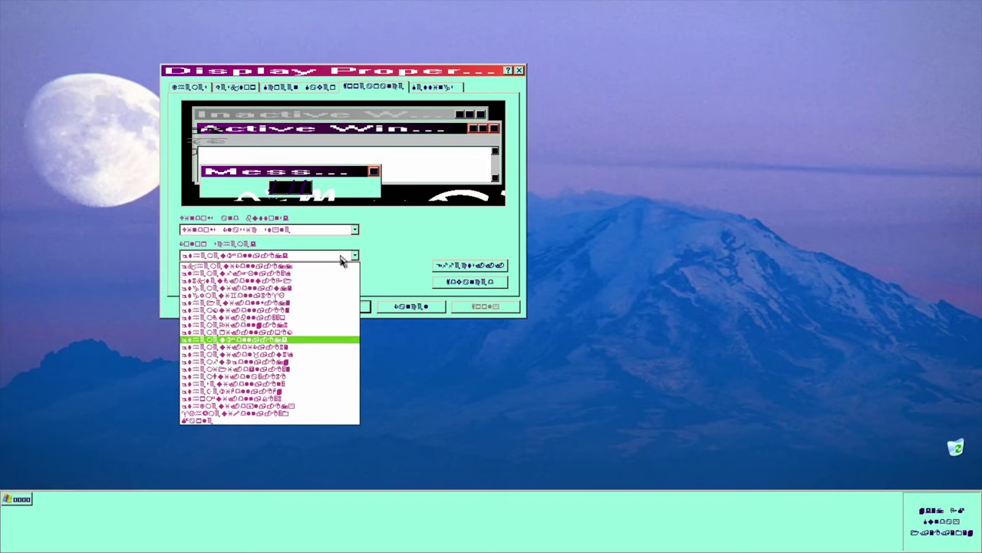
pyautogui.click(254, 422)
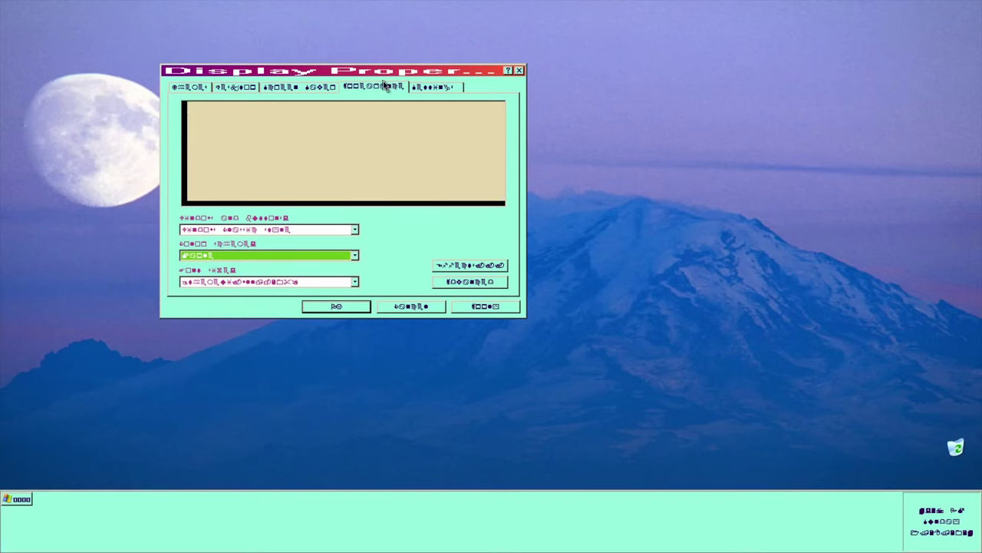
pyautogui.click(347, 310)
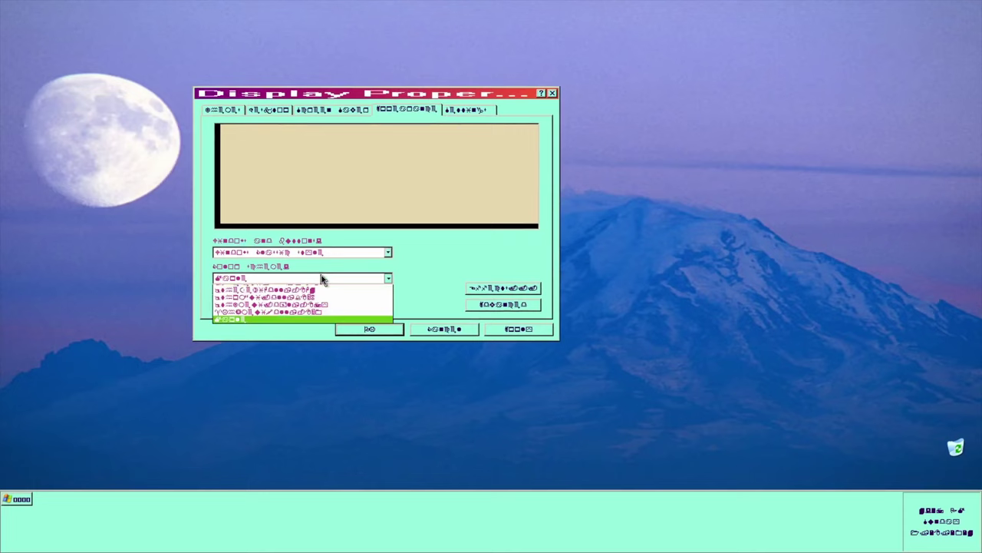
pyautogui.click(321, 279)
pyautogui.click(303, 307)
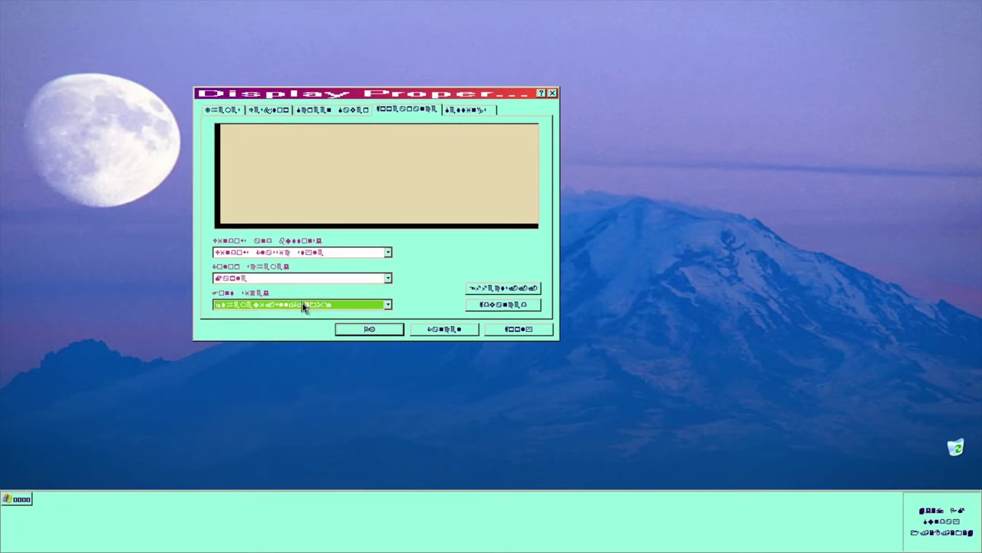
# Try several more color schemes, apply the orange and purple one, and view it in the Start menu
pyautogui.click(285, 279)
pyautogui.click(286, 393)
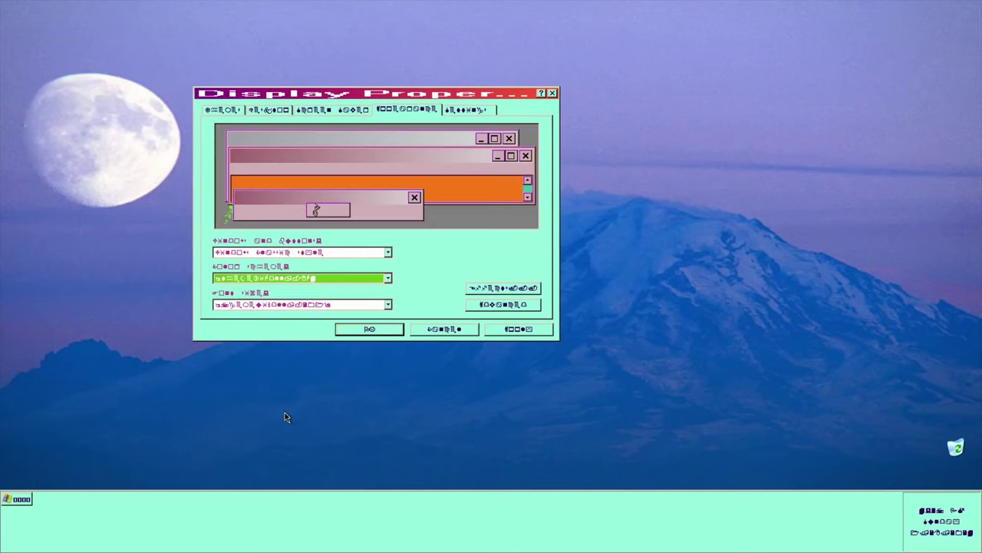
pyautogui.click(312, 279)
pyautogui.click(300, 356)
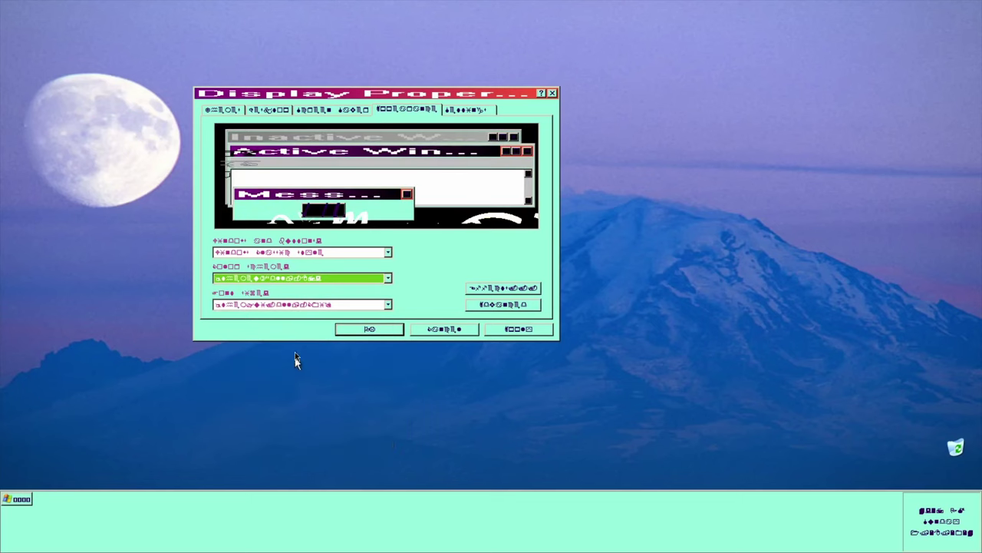
pyautogui.click(319, 278)
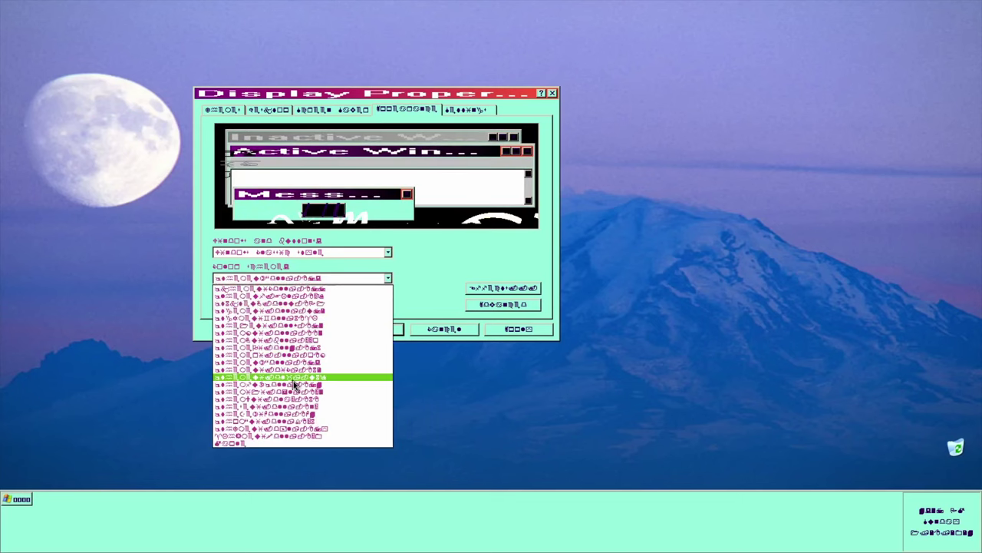
pyautogui.click(297, 373)
pyautogui.click(521, 334)
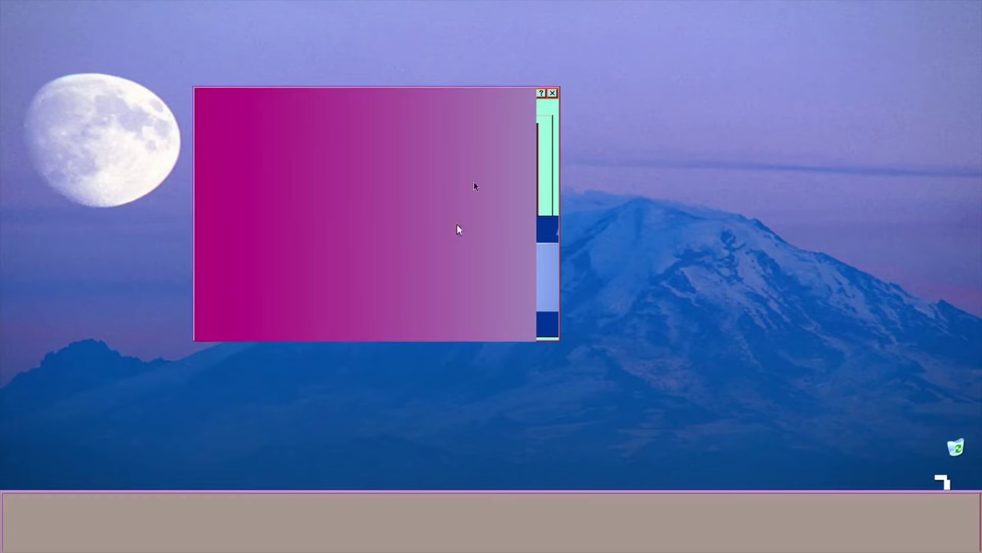
pyautogui.moveTo(500, 97); pyautogui.dragTo(673, 101)
pyautogui.click(66, 523)
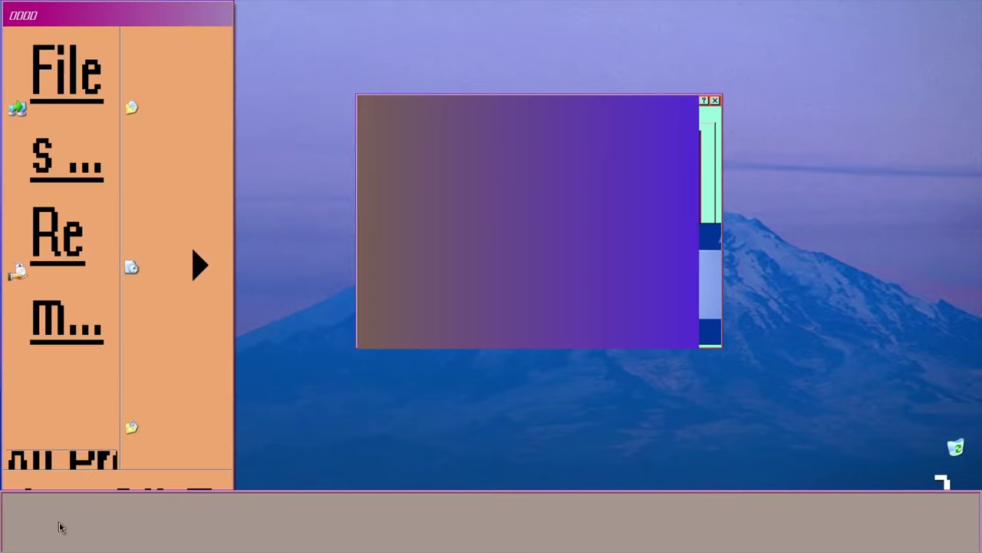